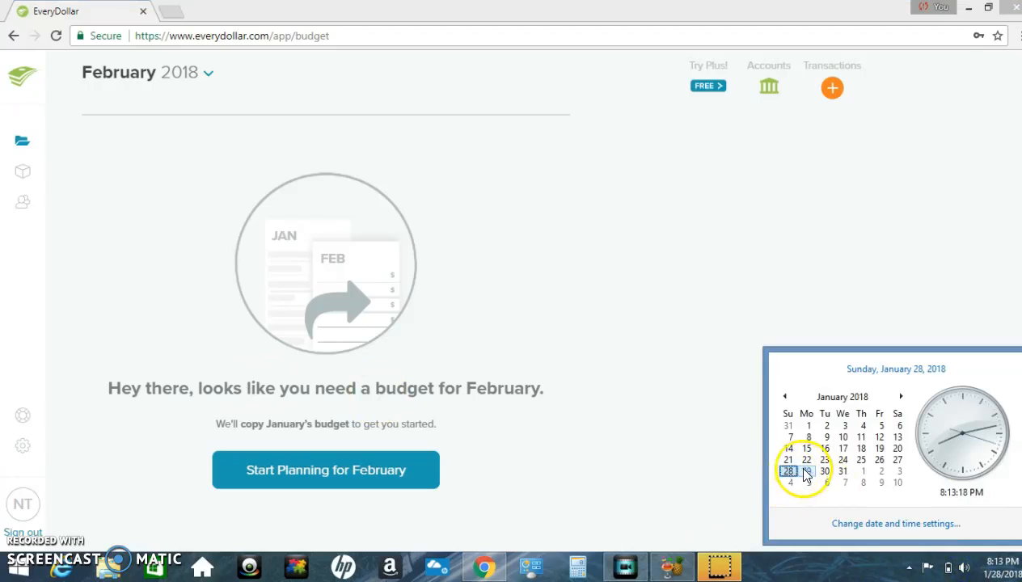
# Start the February 2018 budget from a copy of January's budget
pyautogui.click(620, 280)
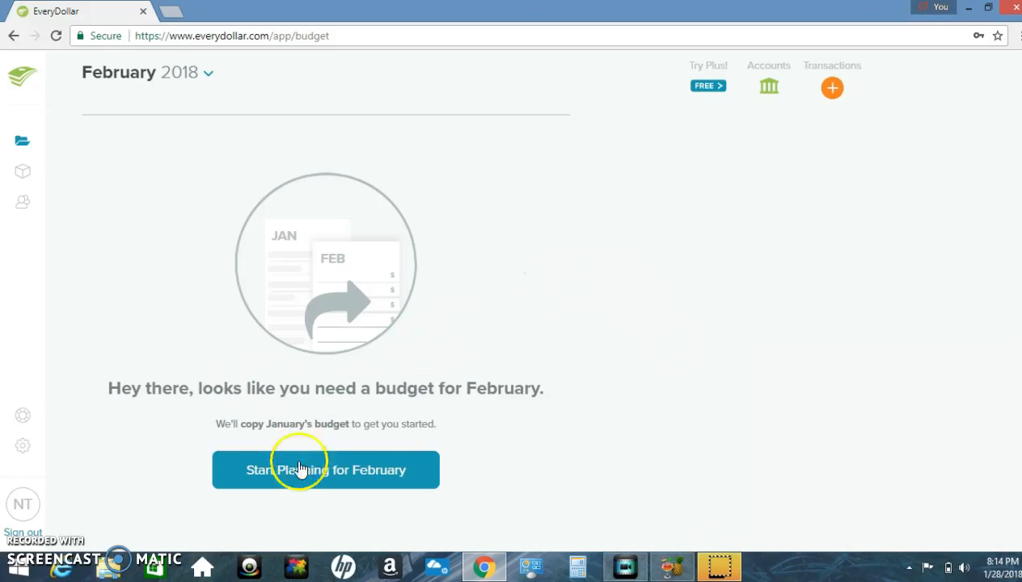
pyautogui.click(312, 483)
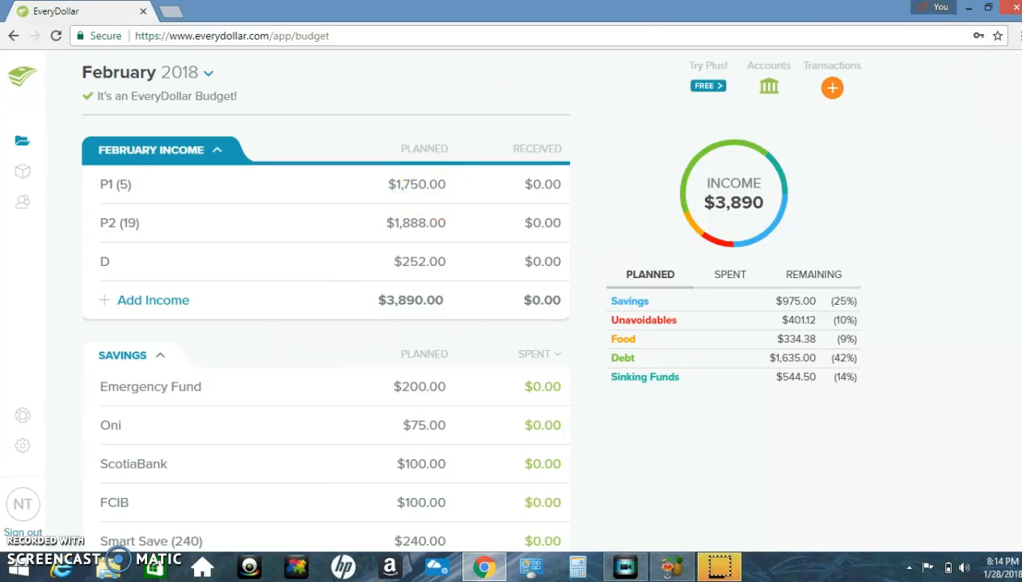
# Rename the two P1 and P2 paycheck items in February Income to "P1 (2)" and "P2 (16)"
pyautogui.click(126, 185)
pyautogui.click(127, 185)
pyautogui.press('BackSpace')
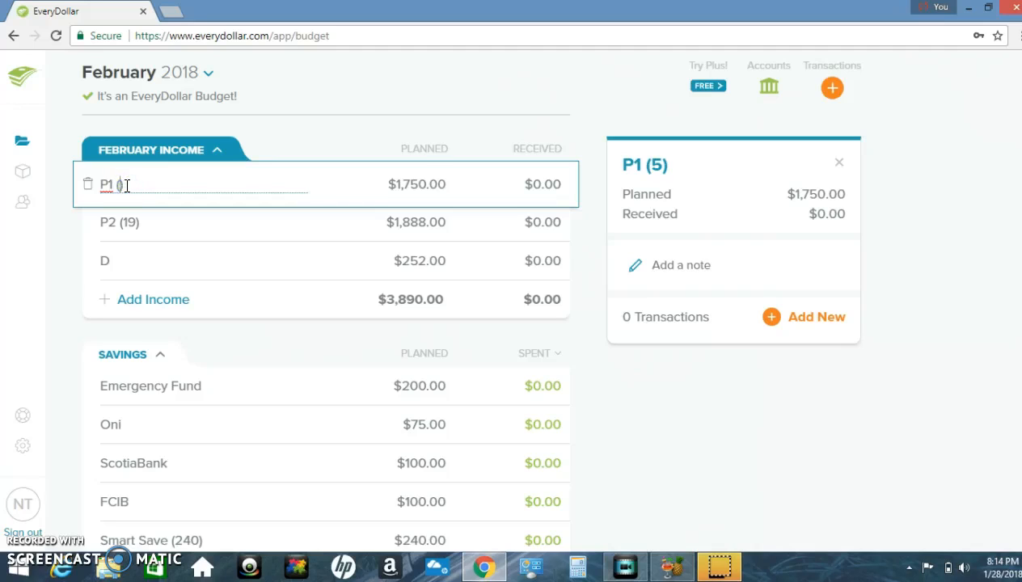
pyautogui.write('2')
pyautogui.click(135, 221)
pyautogui.click(137, 222)
pyautogui.press('BackSpace')
pyautogui.press('BackSpace')
pyautogui.write('16)')
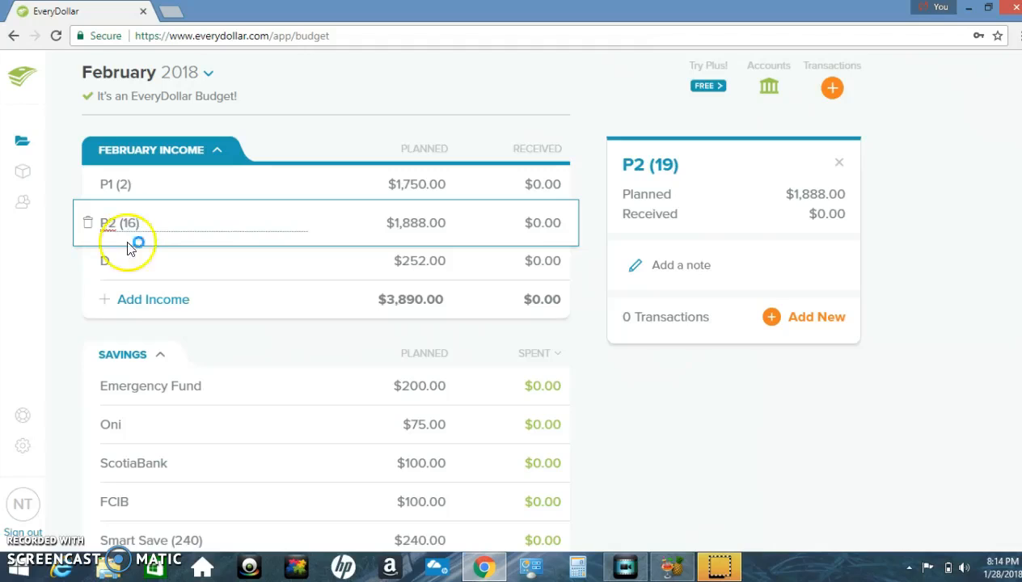
# Add February income items named Monarch, AAIMS and Ebates
pyautogui.click(104, 301)
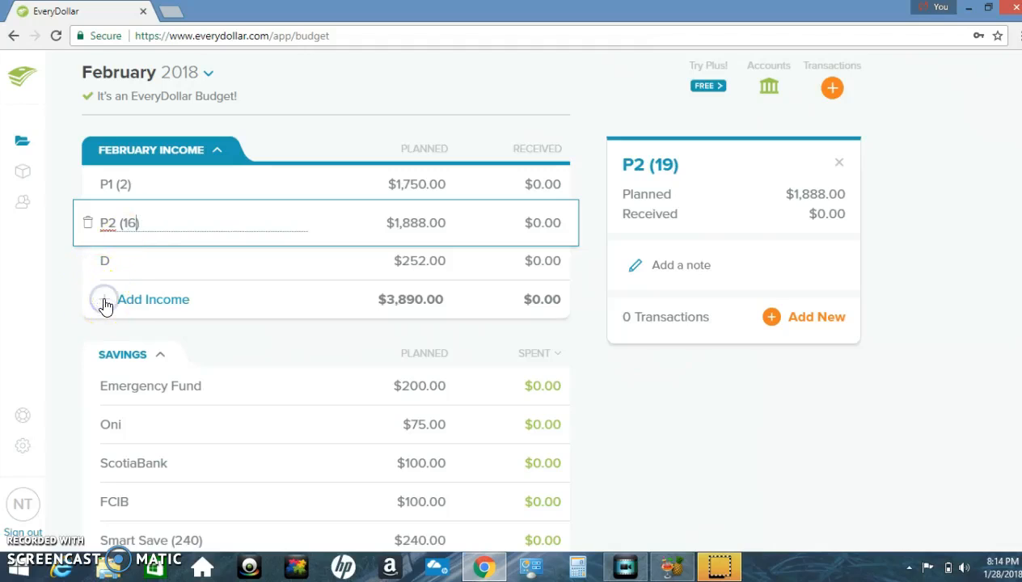
pyautogui.click(113, 298)
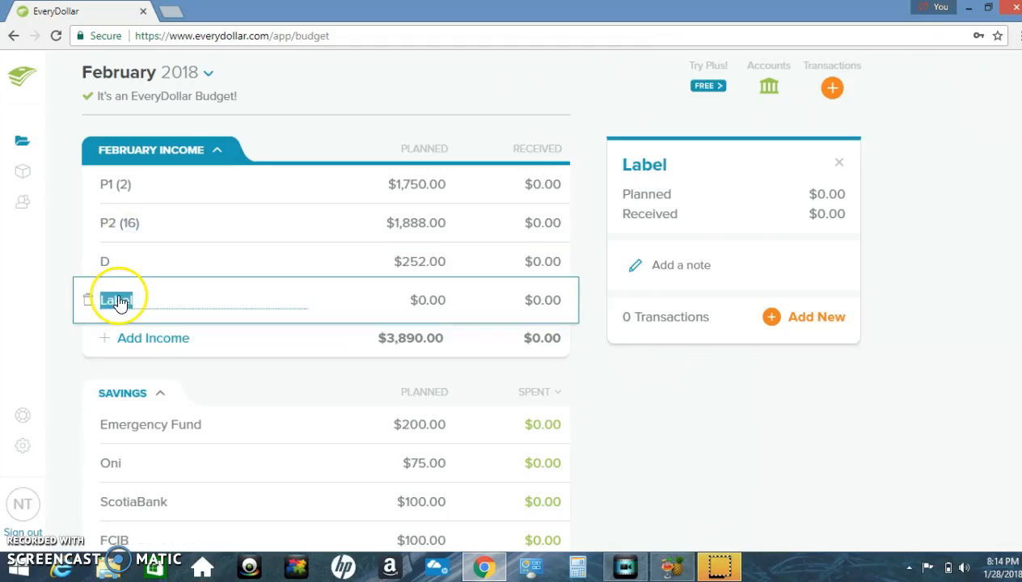
pyautogui.write('Monarch')
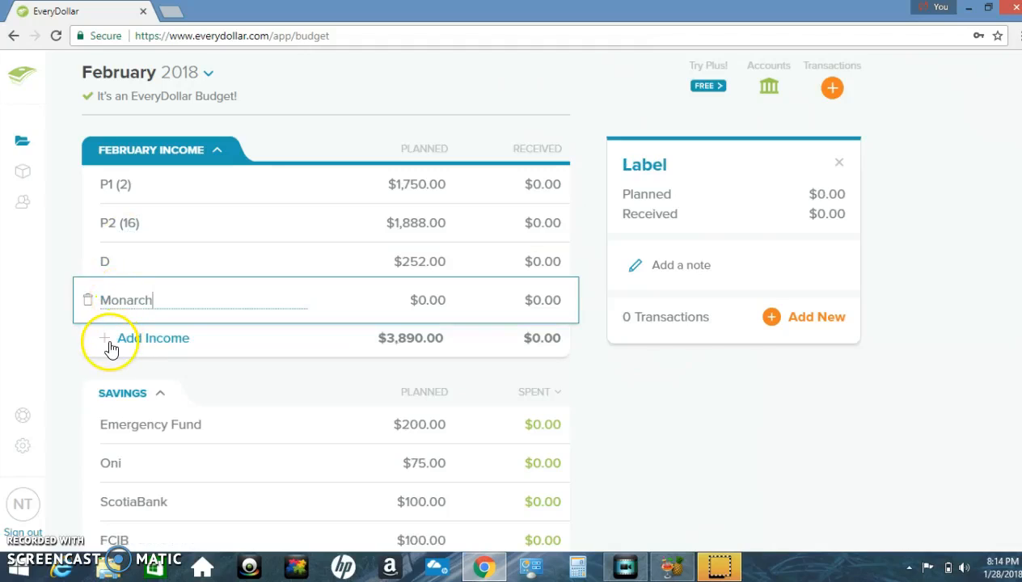
pyautogui.click(107, 341)
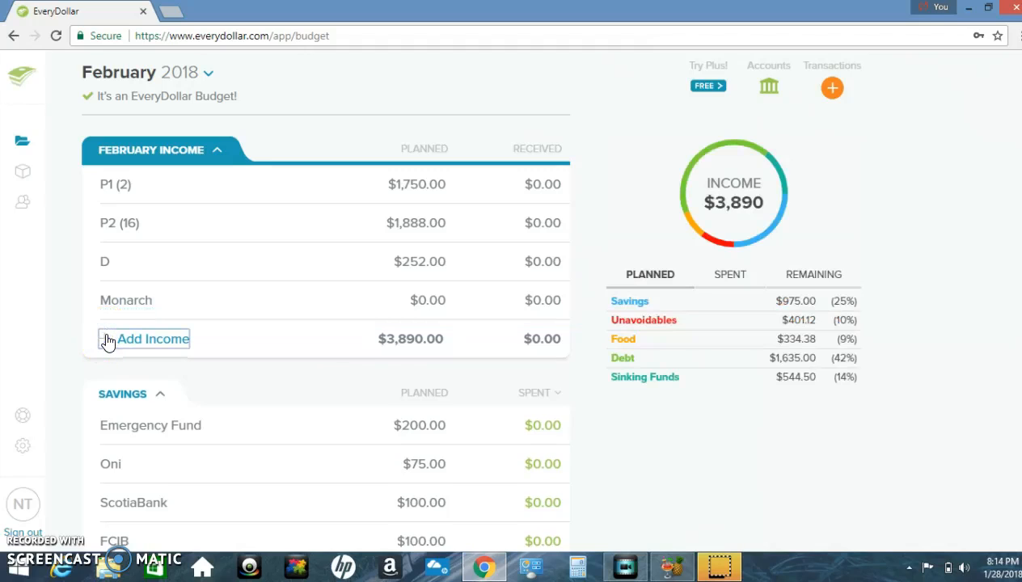
pyautogui.click(107, 342)
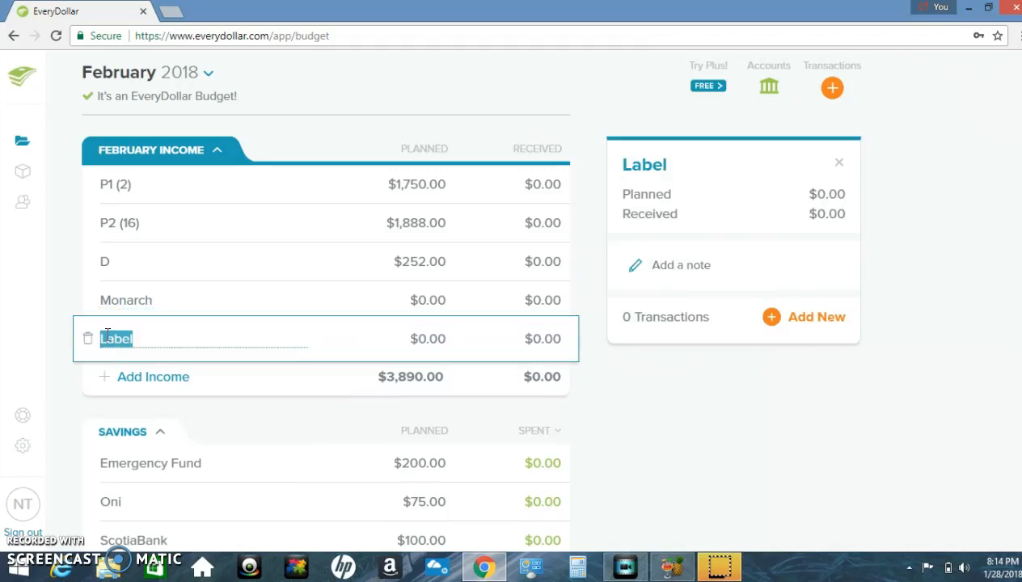
pyautogui.write('AAIMS')
pyautogui.click(102, 378)
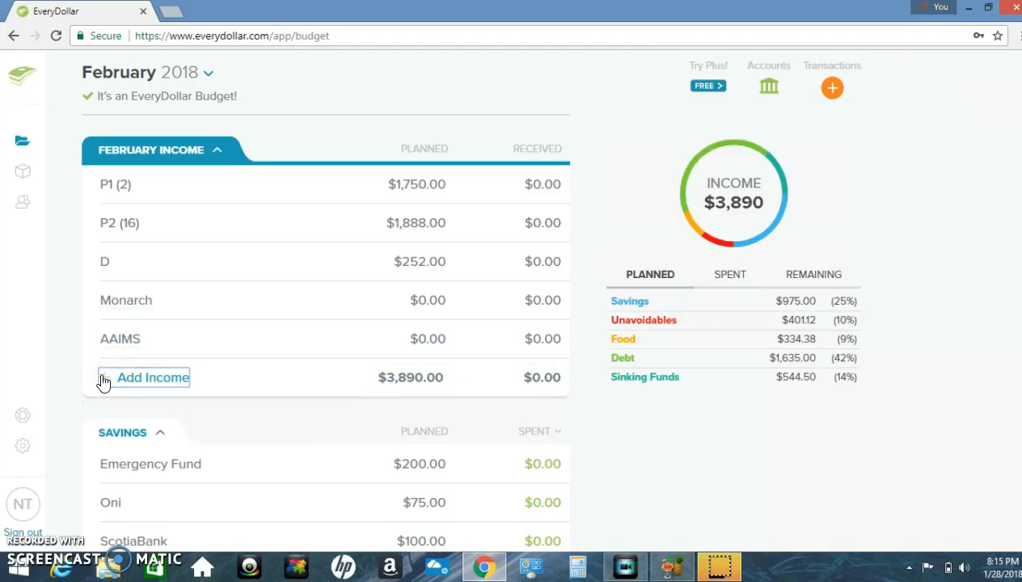
pyautogui.click(103, 380)
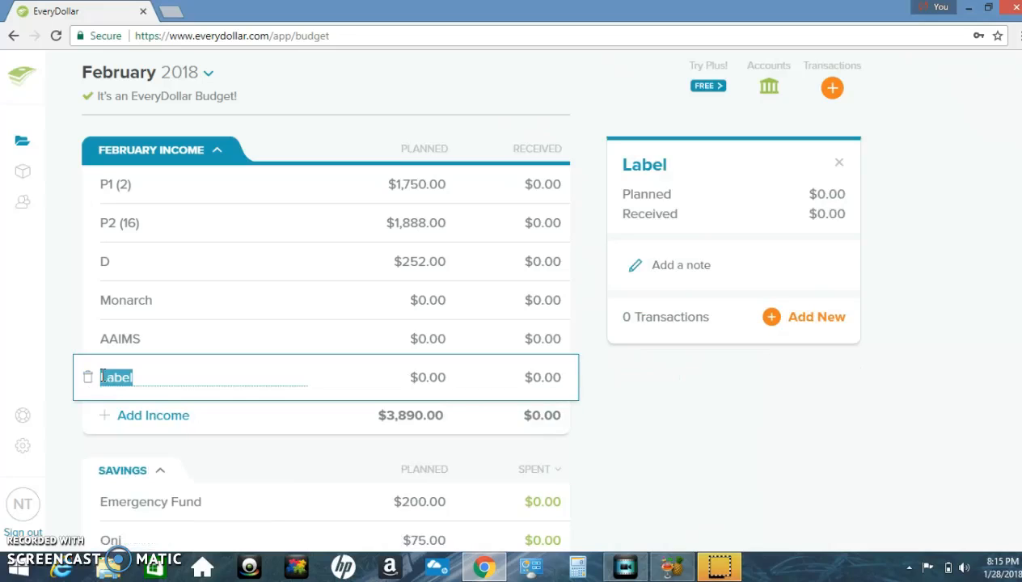
pyautogui.write('Ebates')
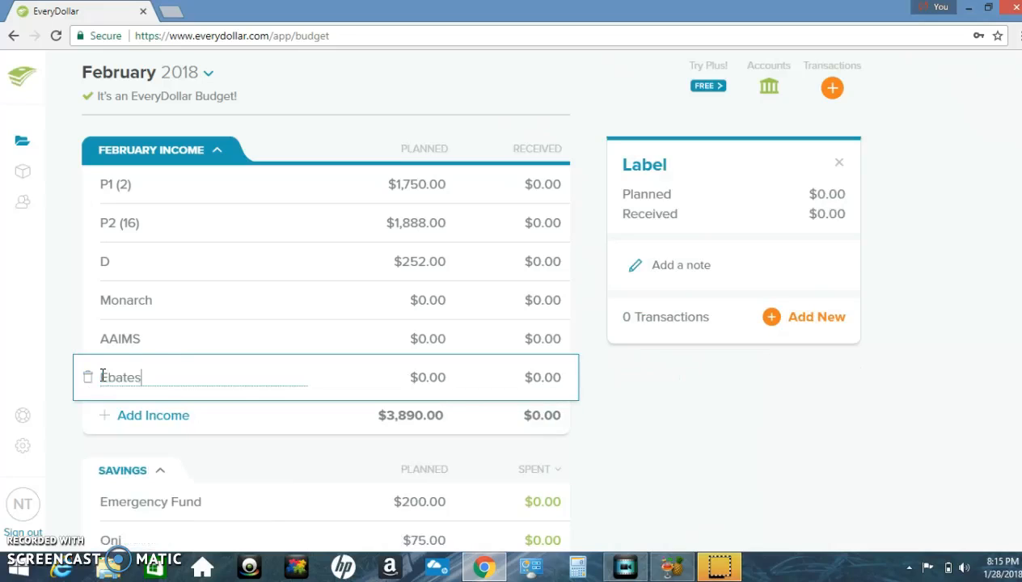
# Set the planned income to $1,450 for P1 (2) and $1,250 for P2 (16)
pyautogui.click(430, 187)
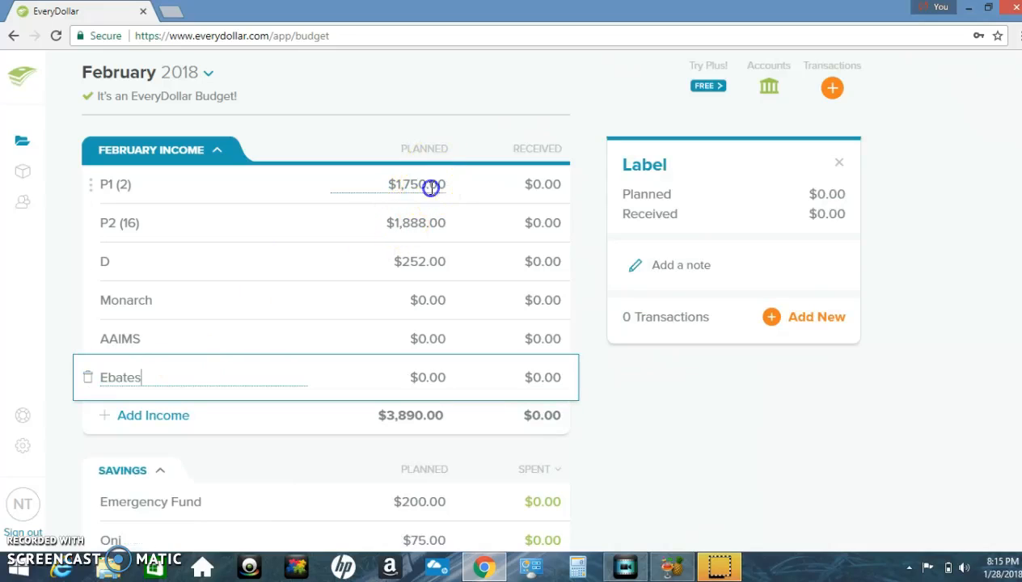
pyautogui.click(432, 188)
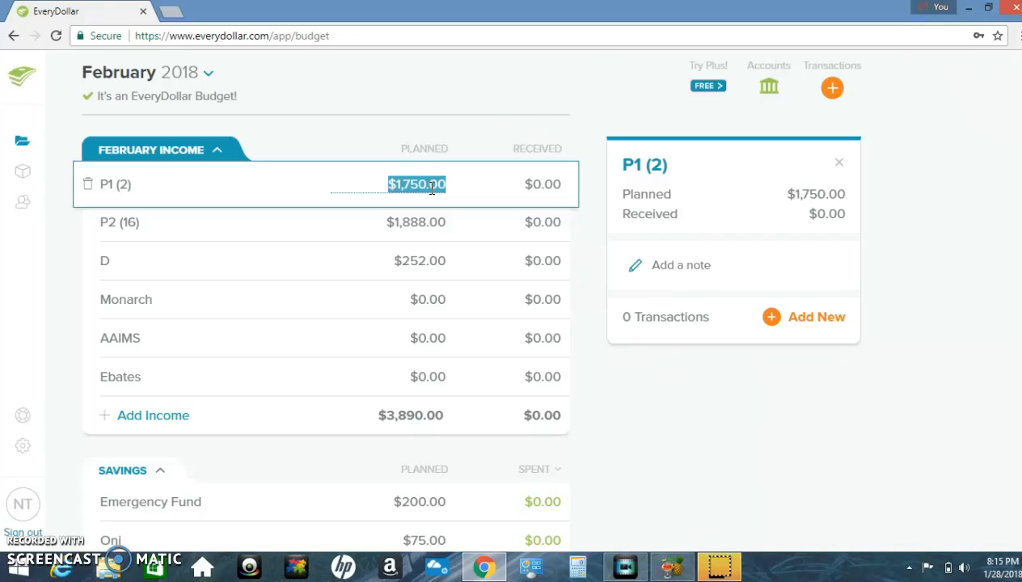
pyautogui.write('1450')
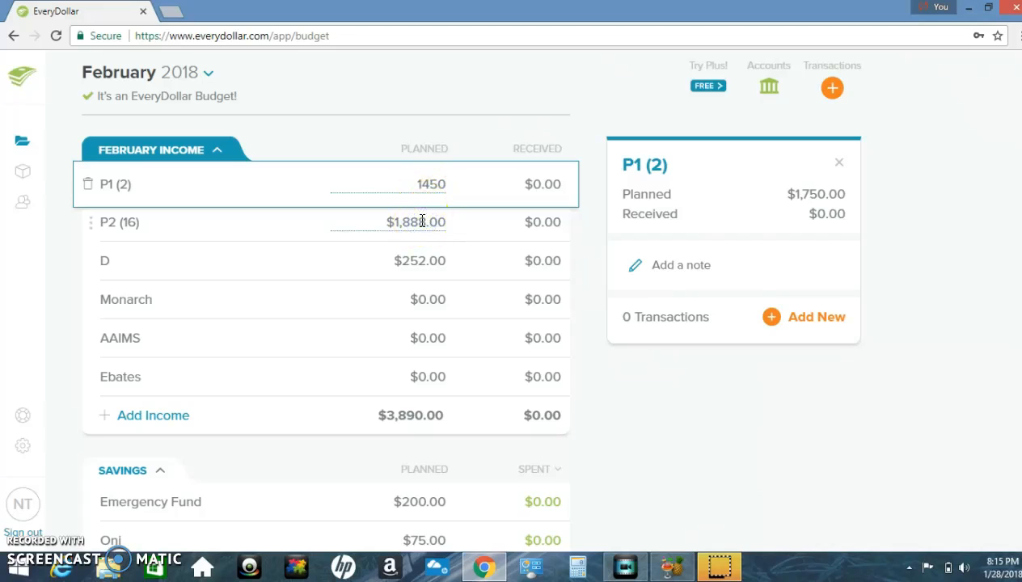
pyautogui.click(421, 221)
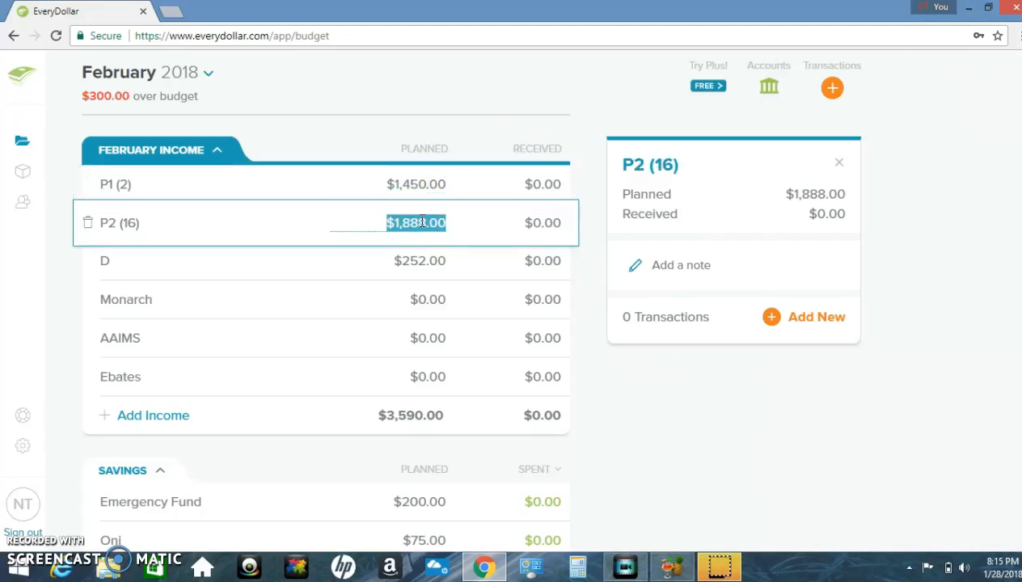
pyautogui.write('1250')
# Set the planned income to $200 for D and $368 for Monarch
pyautogui.click(417, 258)
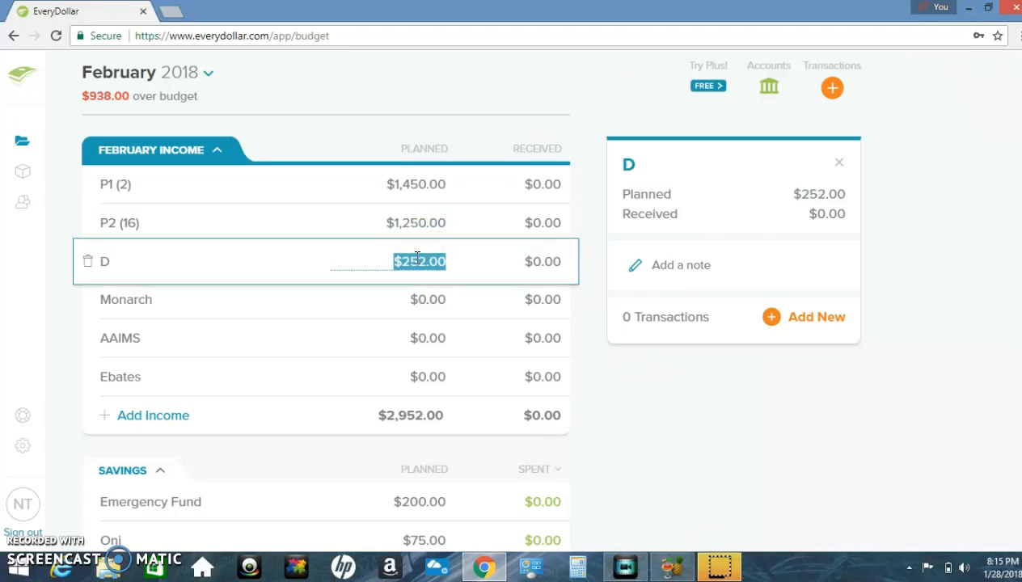
pyautogui.write('200')
pyautogui.click(425, 301)
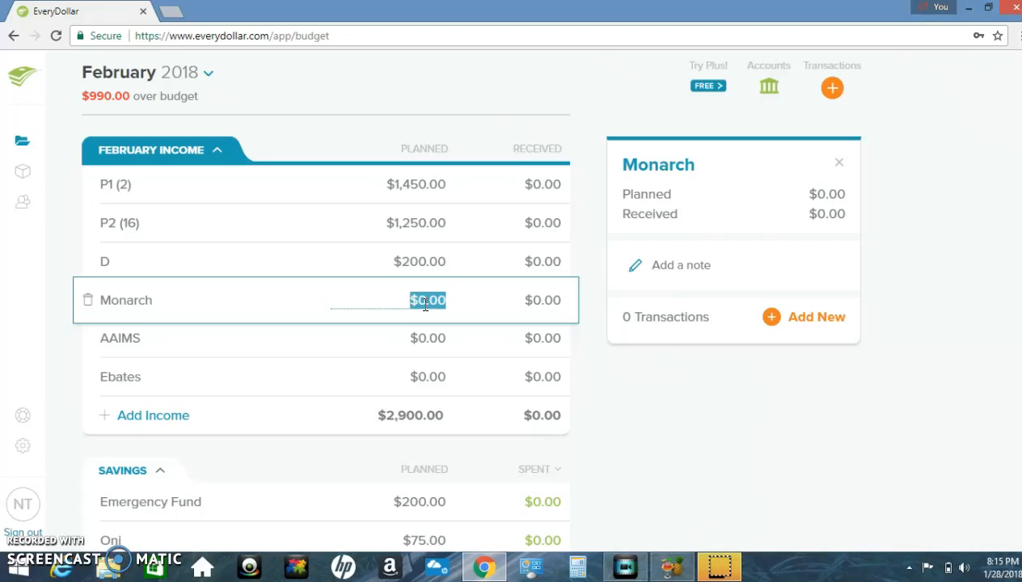
pyautogui.write('368')
# Set the planned income to $588 for AAIMS and $40 for Ebates
pyautogui.click(427, 339)
pyautogui.click(427, 339)
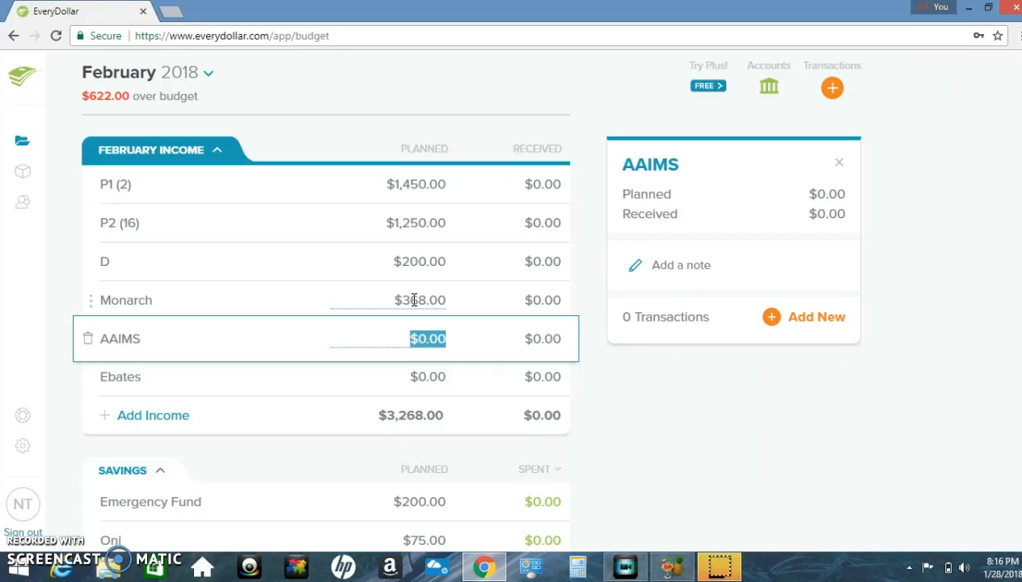
pyautogui.click(412, 338)
pyautogui.write('588')
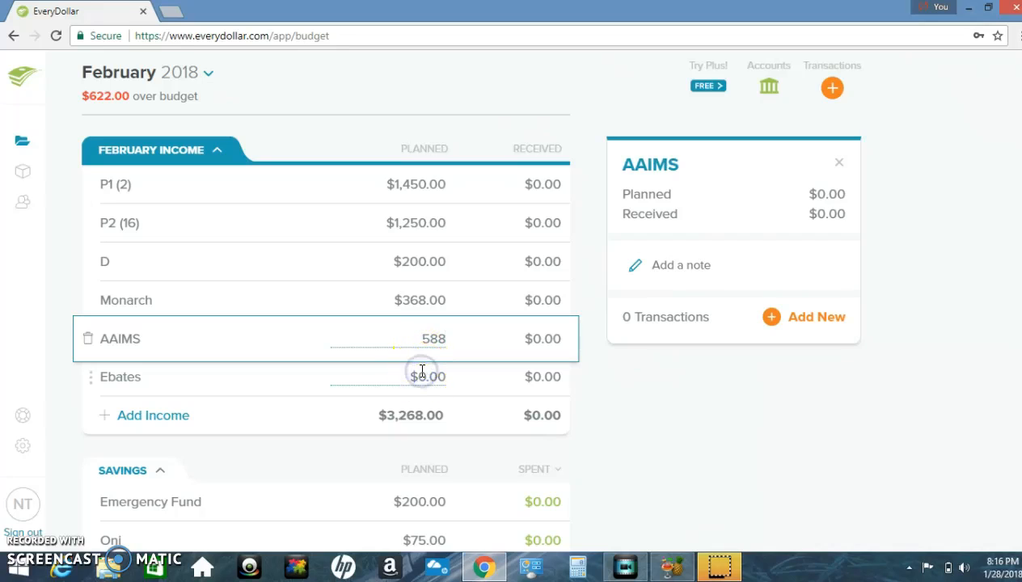
pyautogui.click(421, 371)
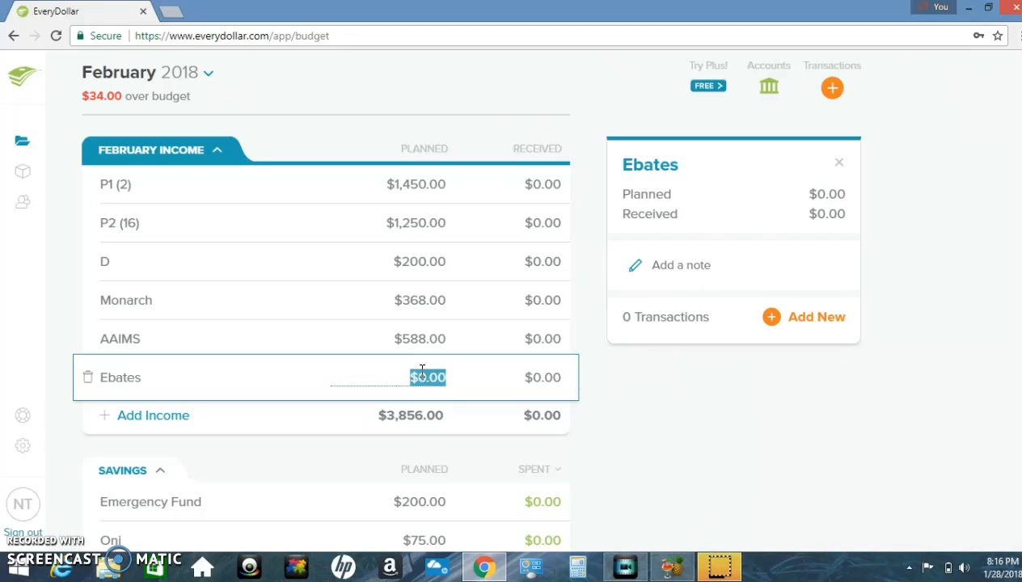
pyautogui.write('40')
pyautogui.scroll(-2, 323, 324)
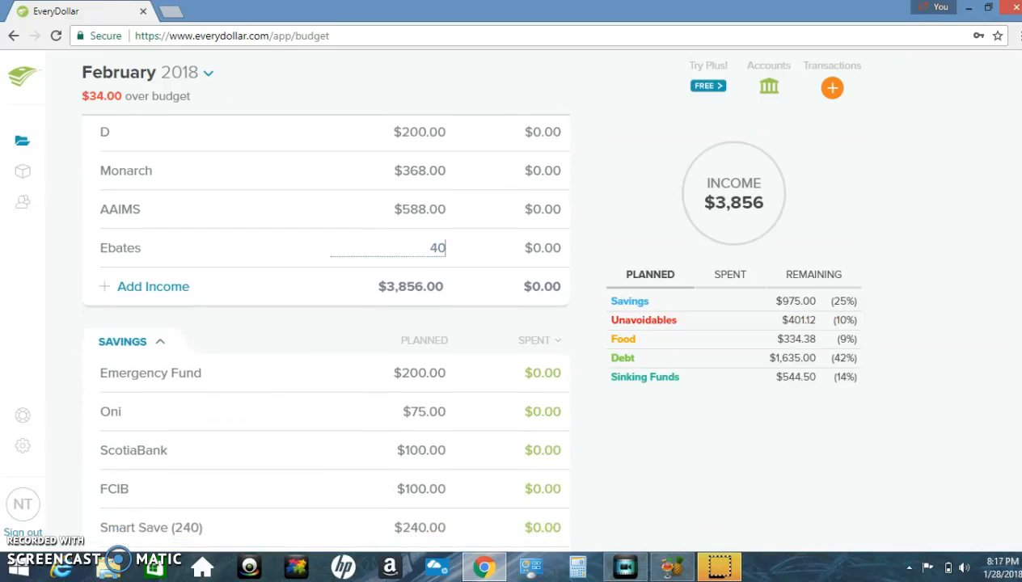
pyautogui.click(638, 448)
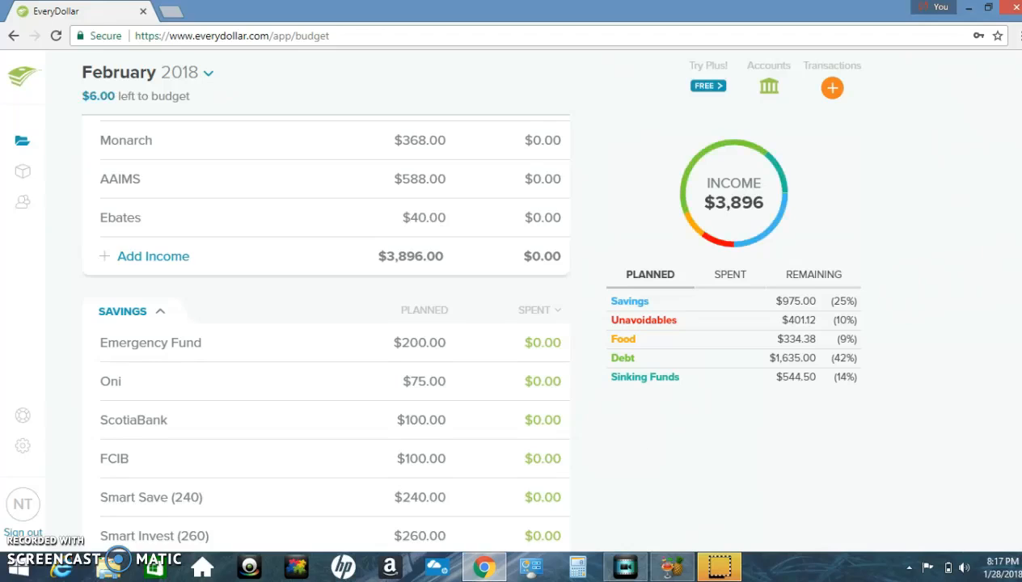
# Rename the Smart Save item in the Savings group to "Smart Save (260)"
pyautogui.scroll(-2, 323, 323)
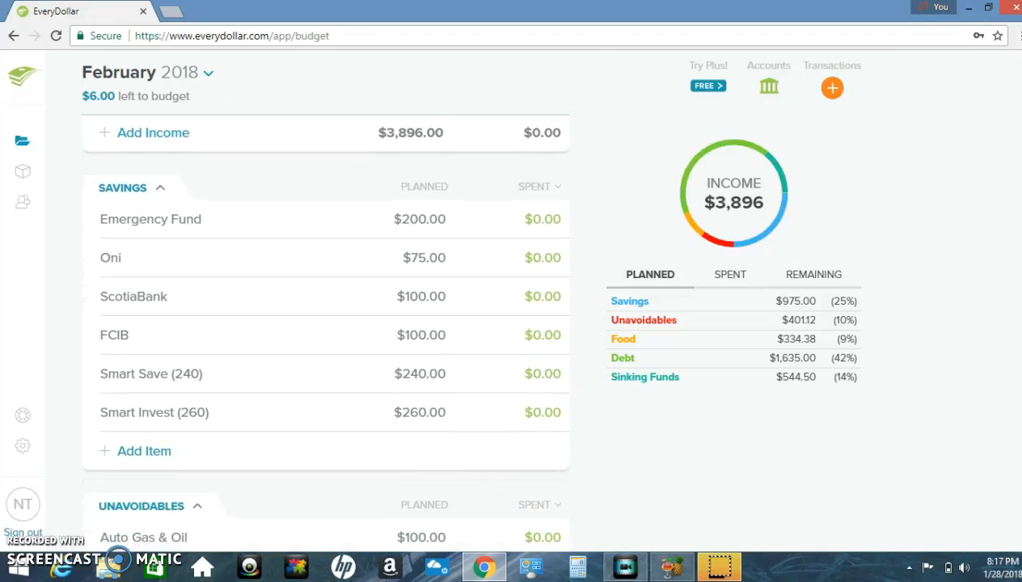
pyautogui.scroll(-1, 325, 327)
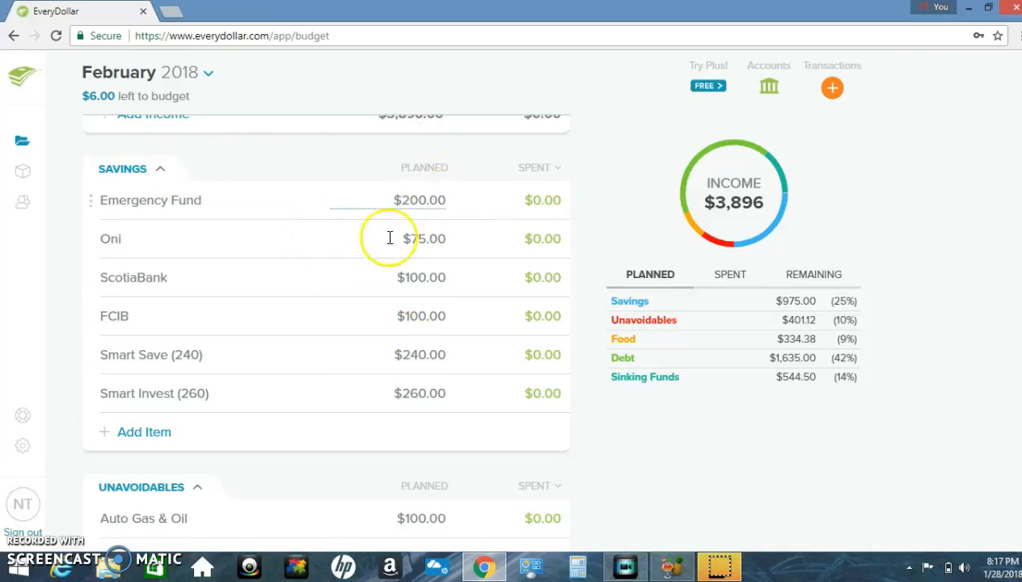
pyautogui.click(205, 313)
pyautogui.click(184, 356)
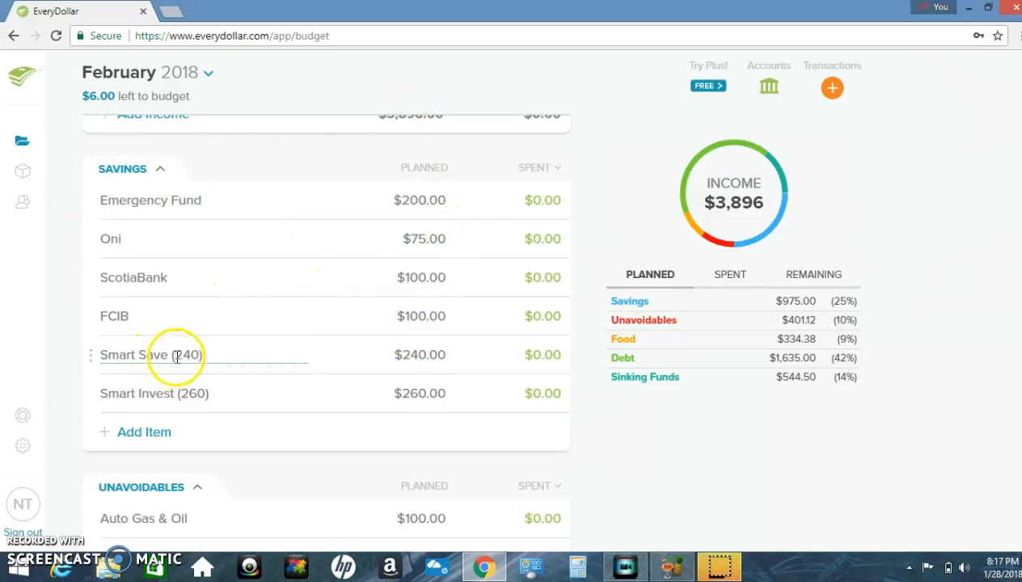
pyautogui.click(185, 354)
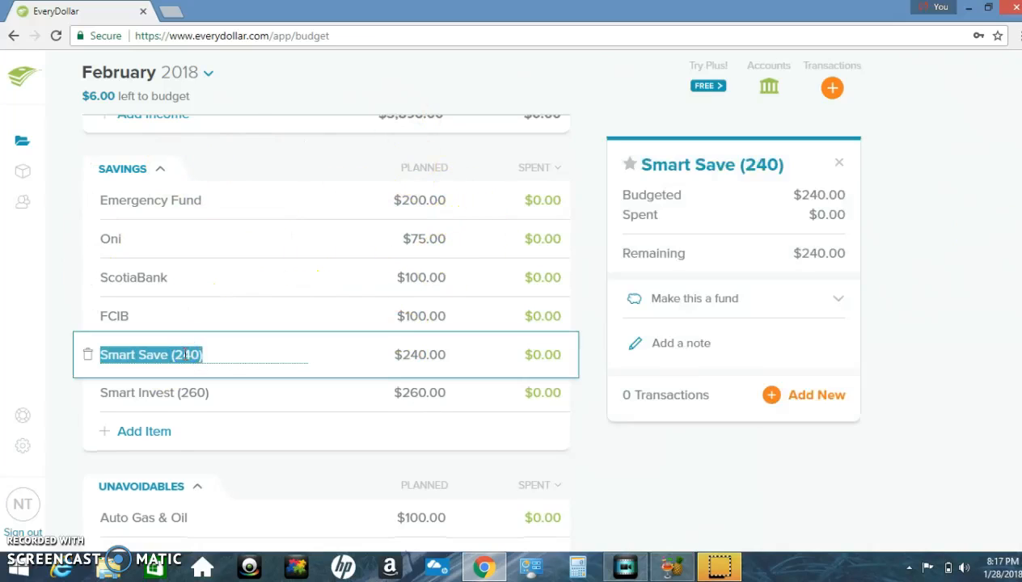
pyautogui.click(185, 354)
pyautogui.press('BackSpace')
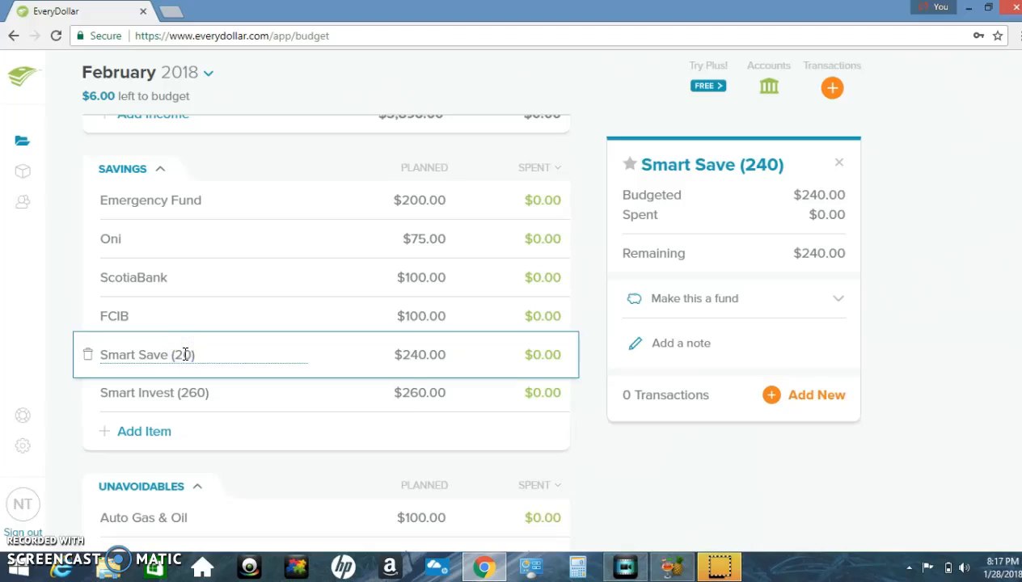
pyautogui.write('6')
# Rename the Smart Invest item in the Savings group to "Smart Invest (240)"
pyautogui.click(188, 392)
pyautogui.click(188, 393)
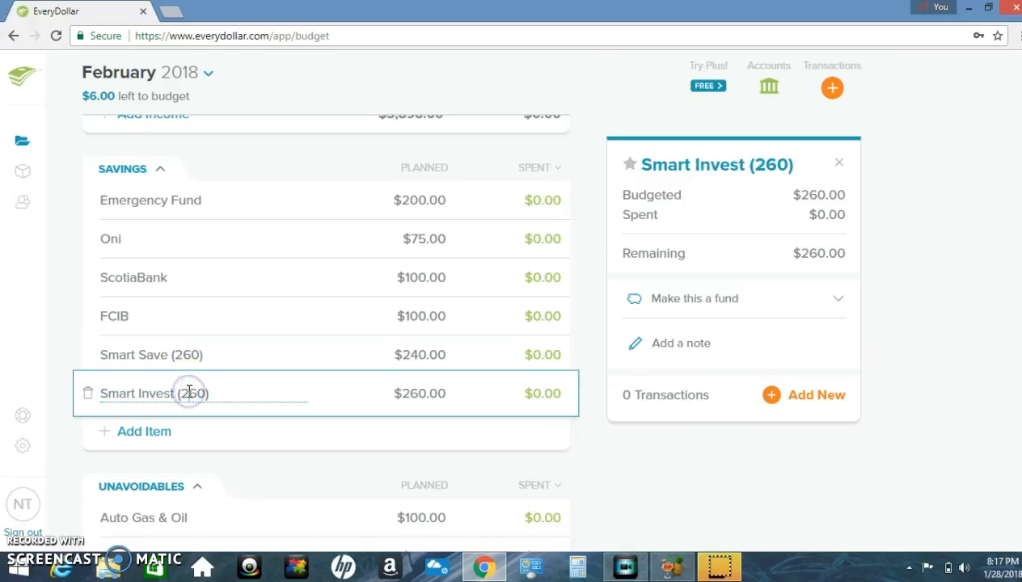
pyautogui.press('Delete')
pyautogui.write('4')
pyautogui.click(692, 472)
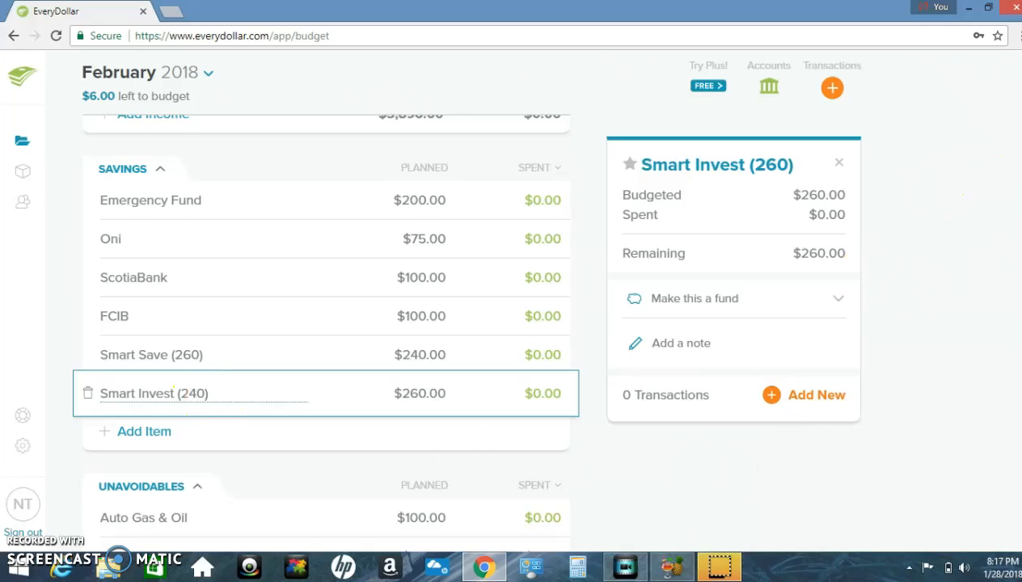
pyautogui.click(393, 184)
pyautogui.click(418, 188)
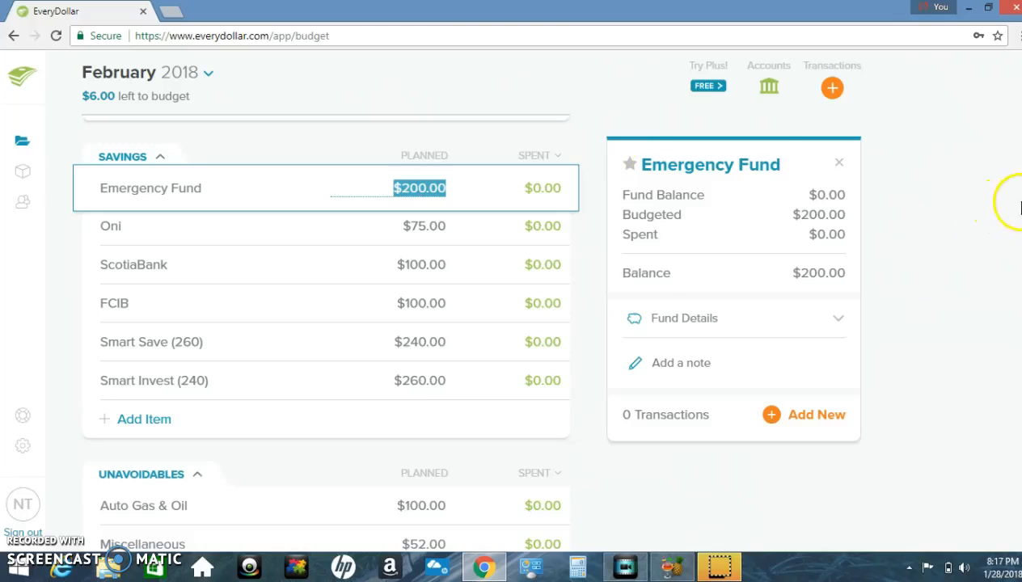
pyautogui.press('Escape')
# Set the planned amount for Auto Gas & Oil in the Unavoidables group to $70
pyautogui.scroll(-3, 323, 324)
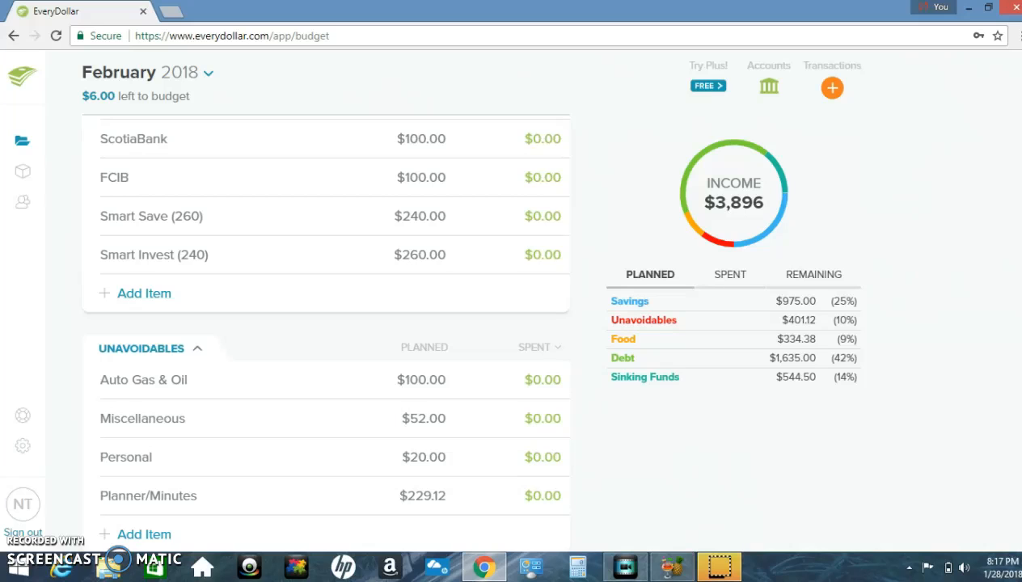
pyautogui.scroll(-2, 323, 324)
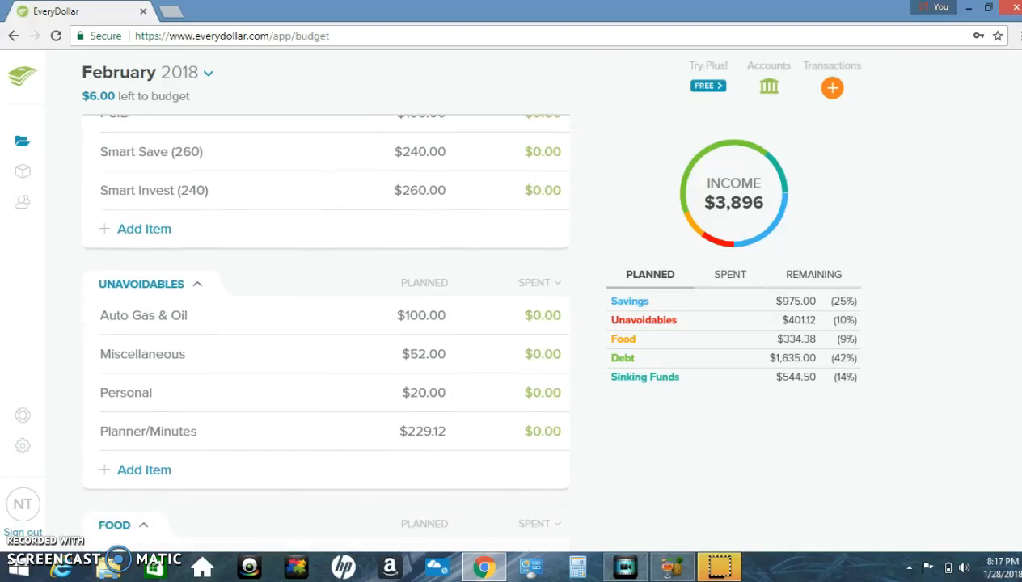
pyautogui.click(429, 302)
pyautogui.write('70')
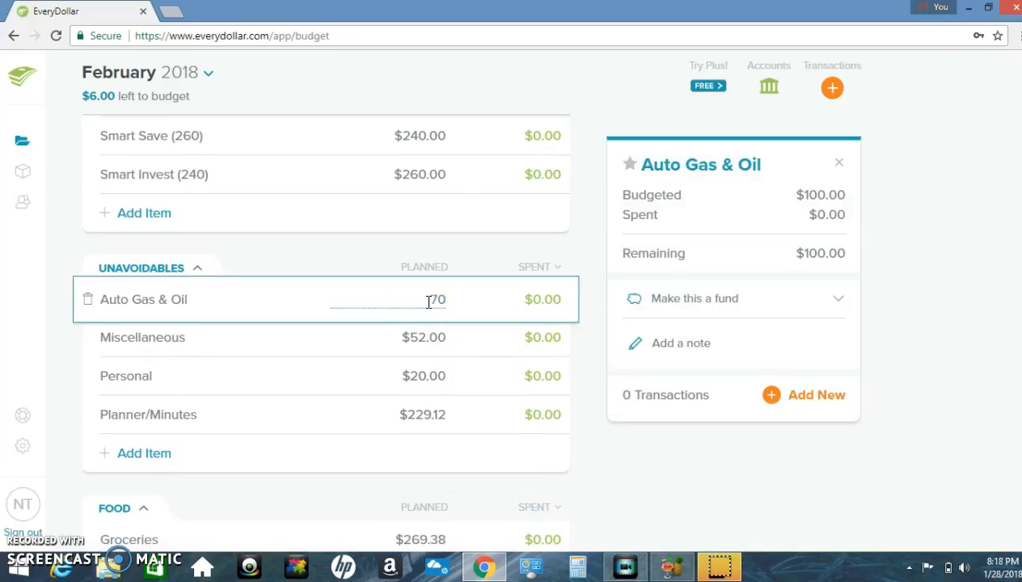
# Set the planned amounts in the Unavoidables group to $50 for Miscellaneous, $50 for Personal and $10 for Planner/Minutes
pyautogui.click(420, 338)
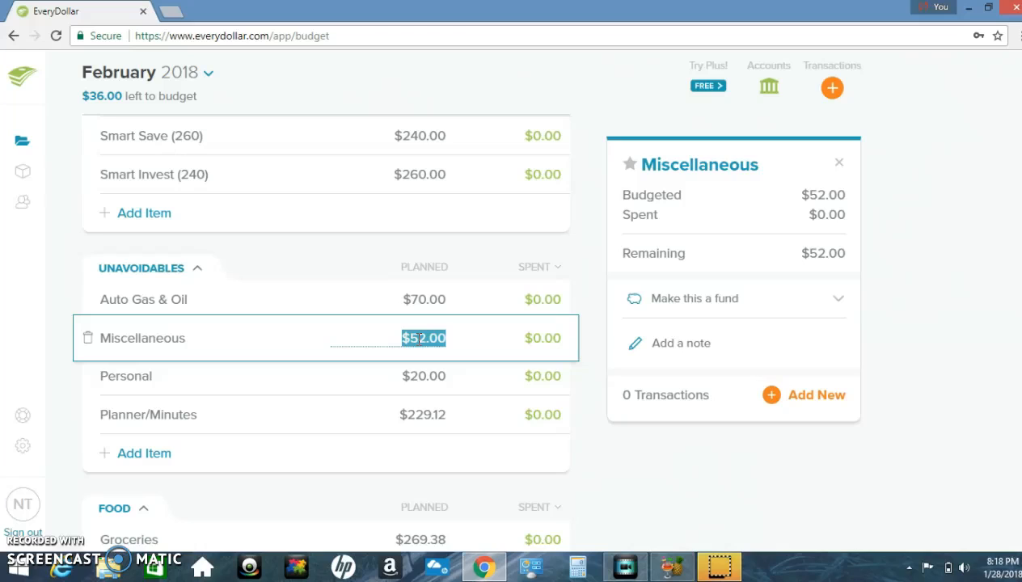
pyautogui.write('50')
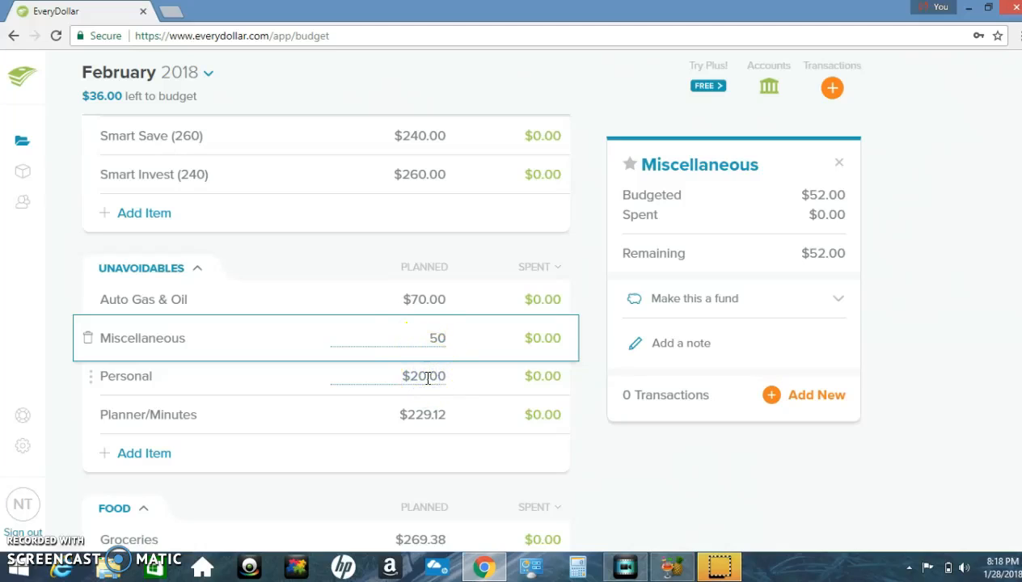
pyautogui.click(428, 377)
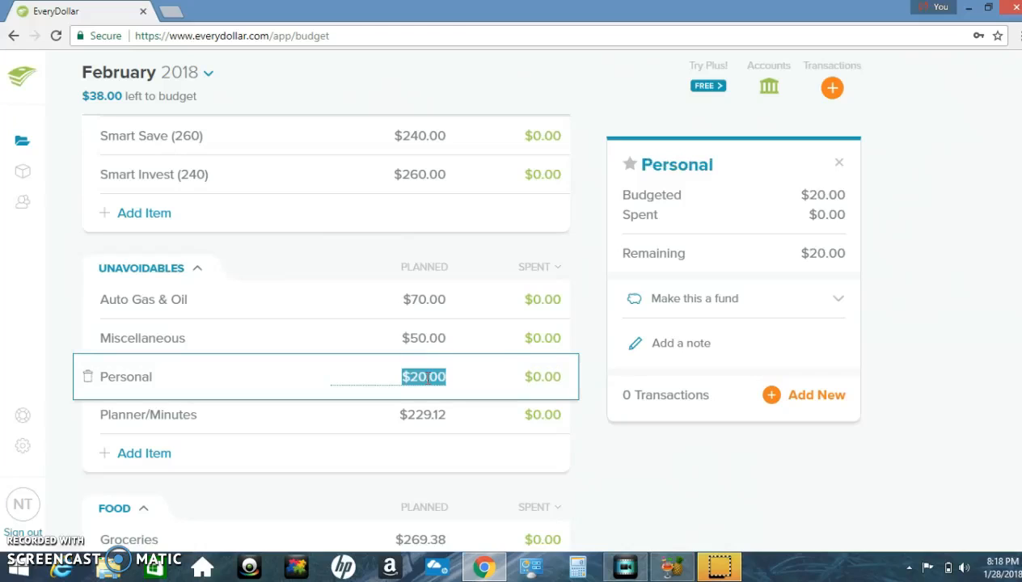
pyautogui.write('50')
pyautogui.click(426, 414)
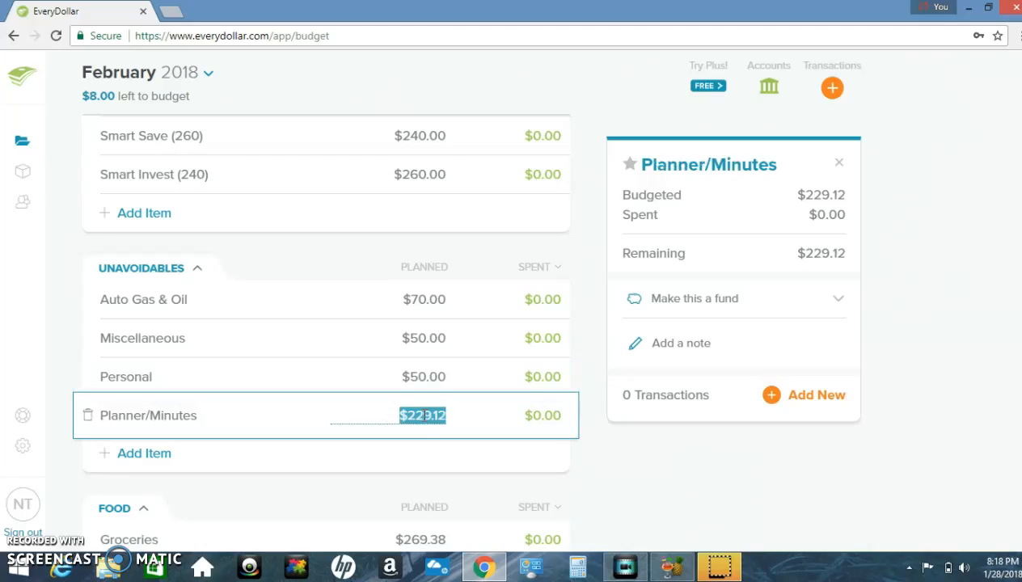
pyautogui.write('10')
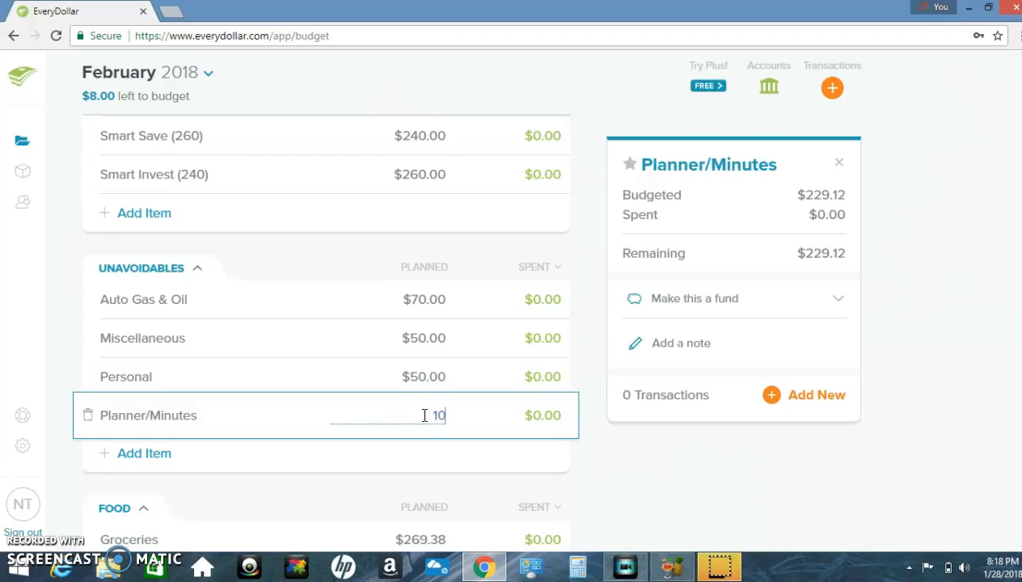
# Add a new item named "Daddy" to the Unavoidables group
pyautogui.click(163, 463)
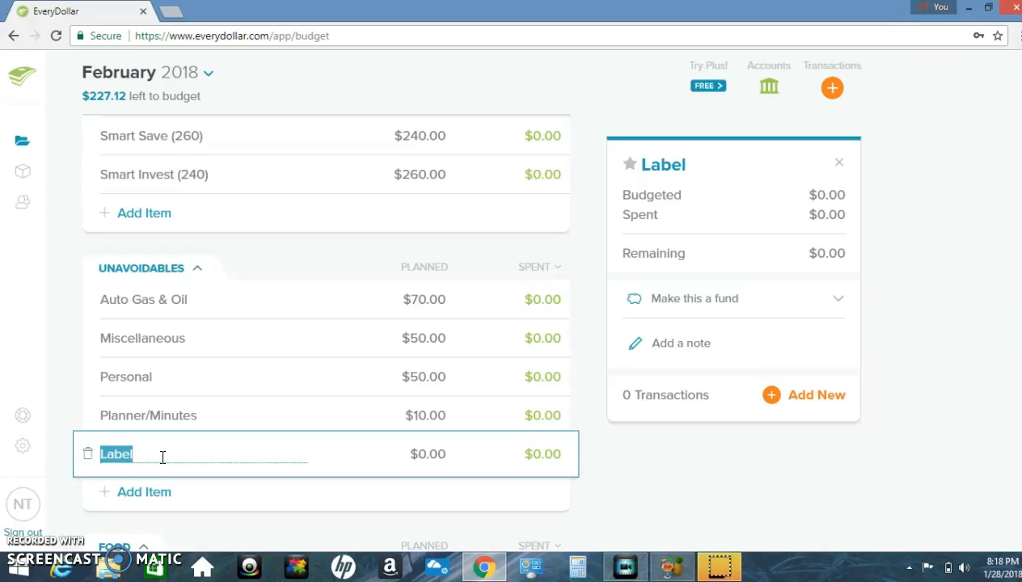
pyautogui.scroll(-10, 162, 456)
pyautogui.click(226, 387)
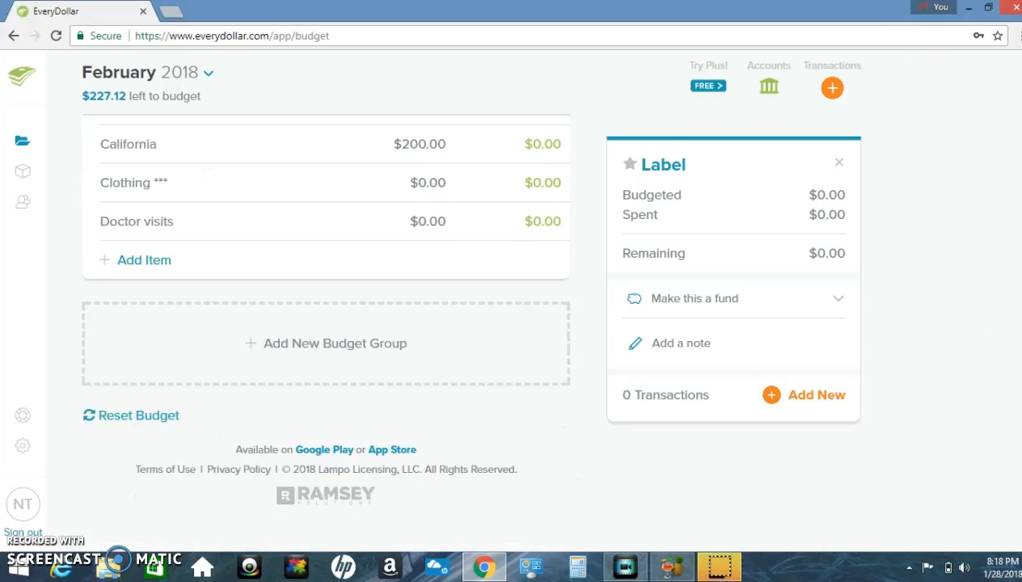
pyautogui.moveTo(1018, 403); pyautogui.dragTo(1017, 268)
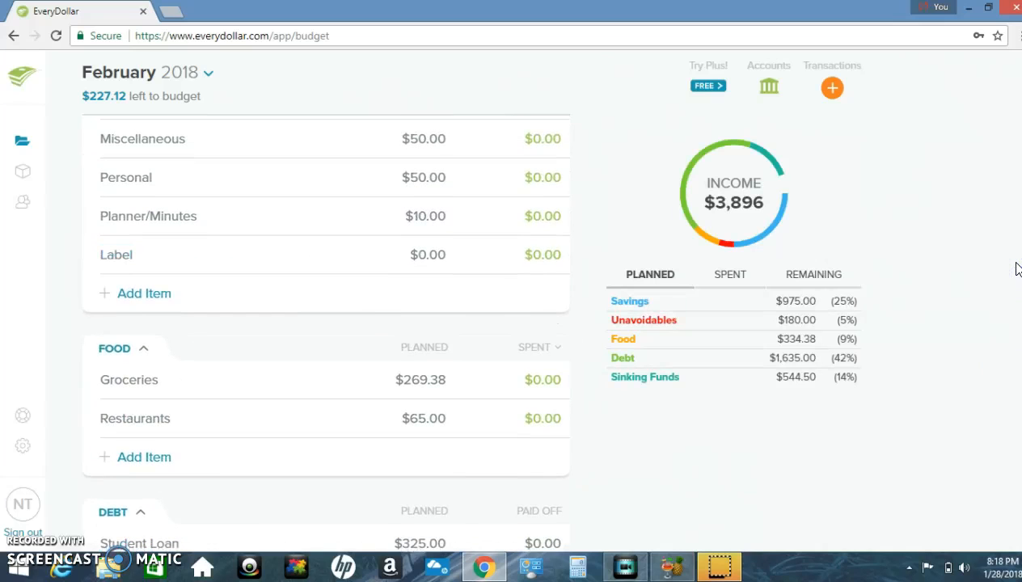
pyautogui.click(133, 251)
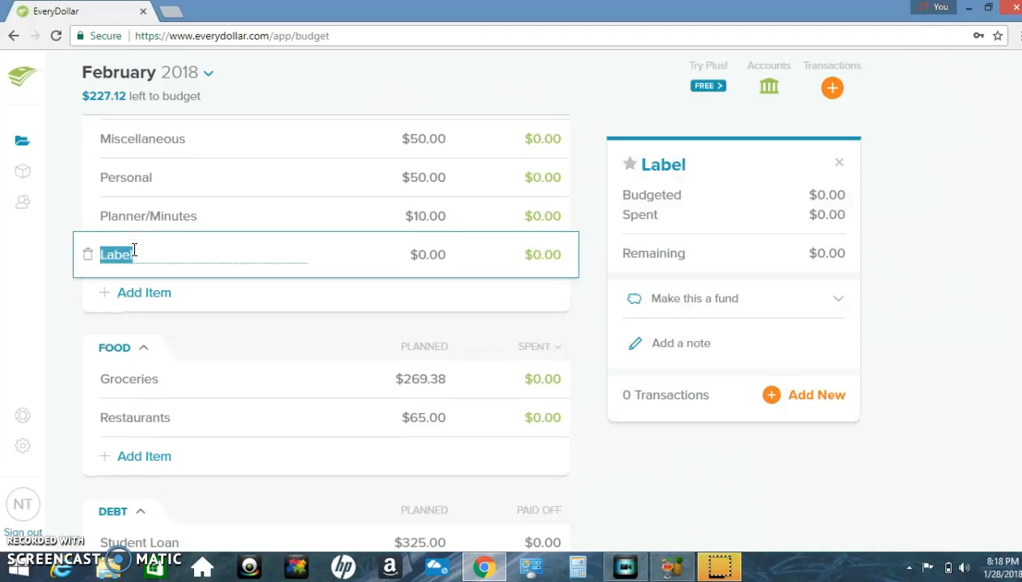
pyautogui.write('Daddy')
pyautogui.click(248, 343)
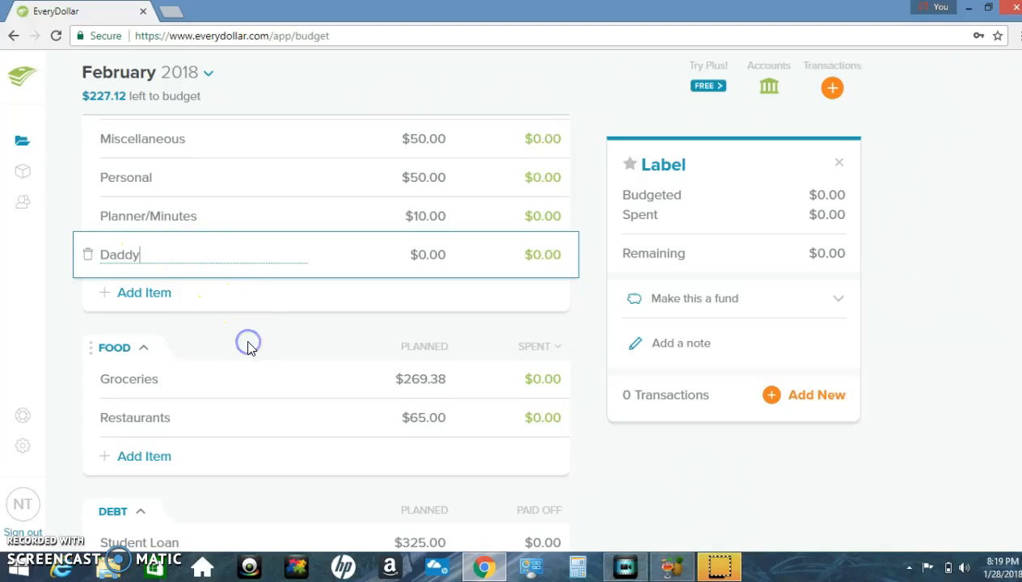
# Set the planned amount for the Daddy item in the Unavoidables group to $60
pyautogui.click(441, 258)
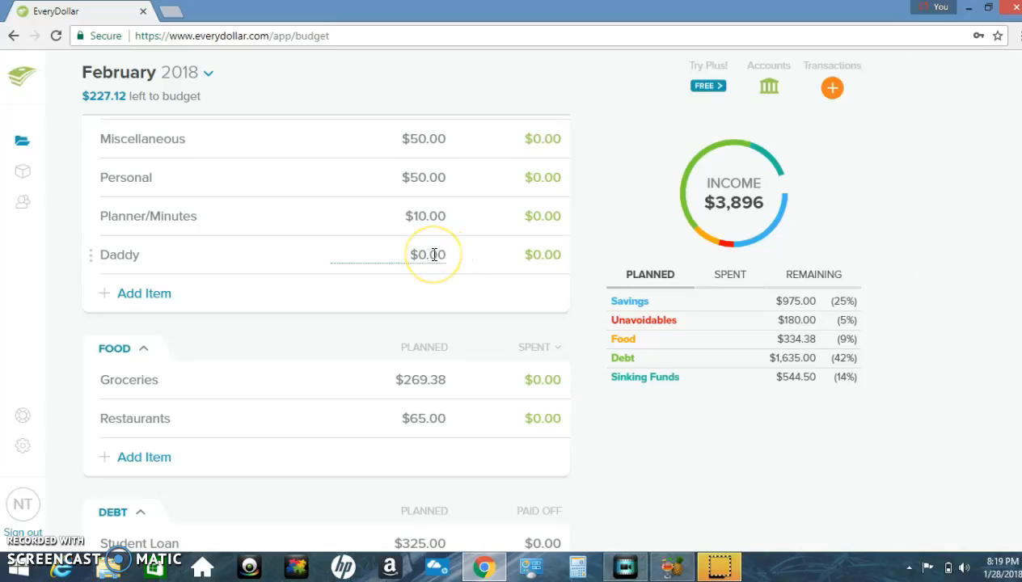
pyautogui.click(434, 254)
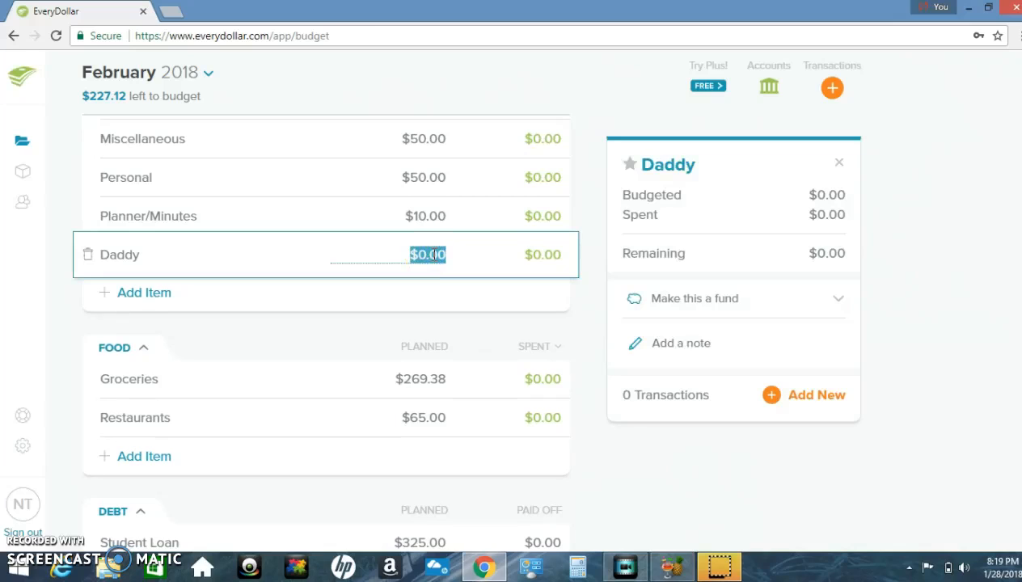
pyautogui.write('5')
pyautogui.press('BackSpace')
pyautogui.write('60')
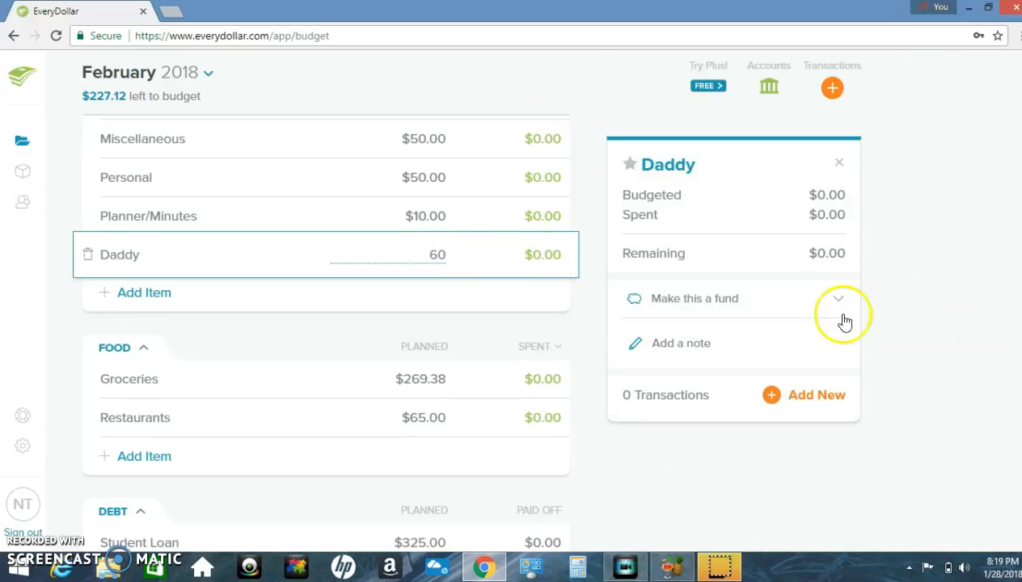
pyautogui.click(996, 394)
pyautogui.click(997, 392)
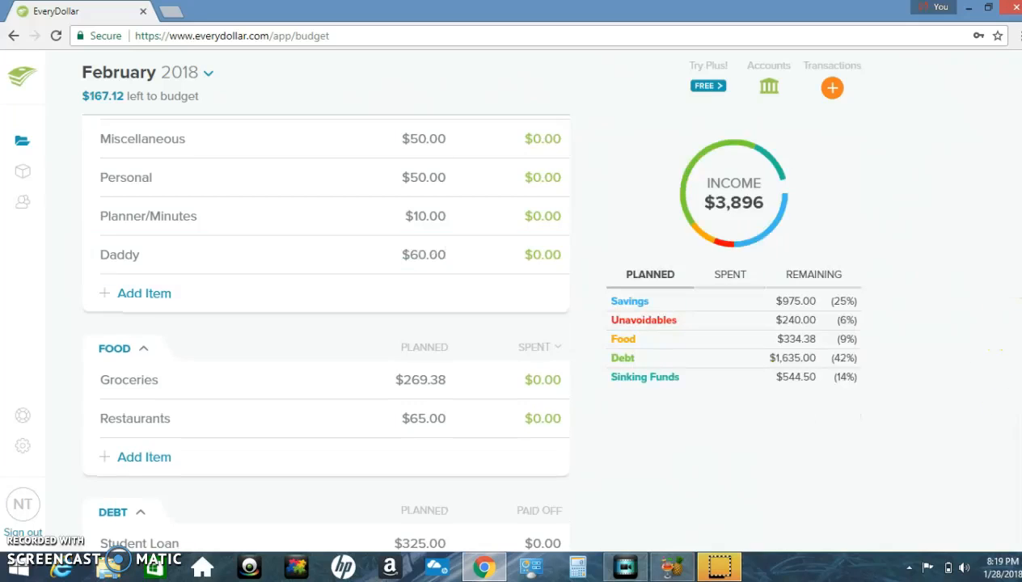
# Set the planned amounts in the Food group to $150 for Groceries and $50 for Restaurants
pyautogui.scroll(-3, 741, 333)
pyautogui.click(420, 256)
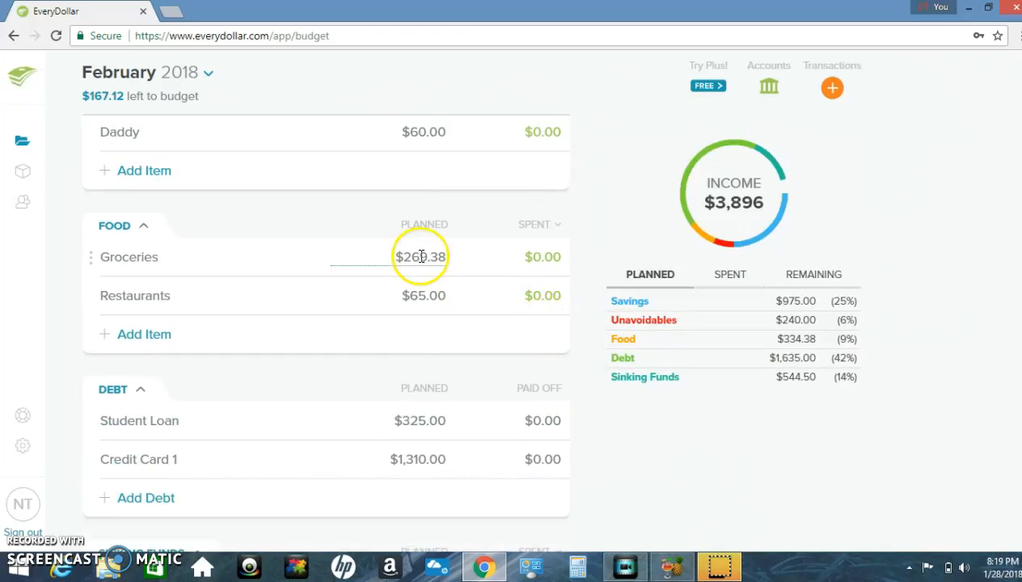
pyautogui.write('150')
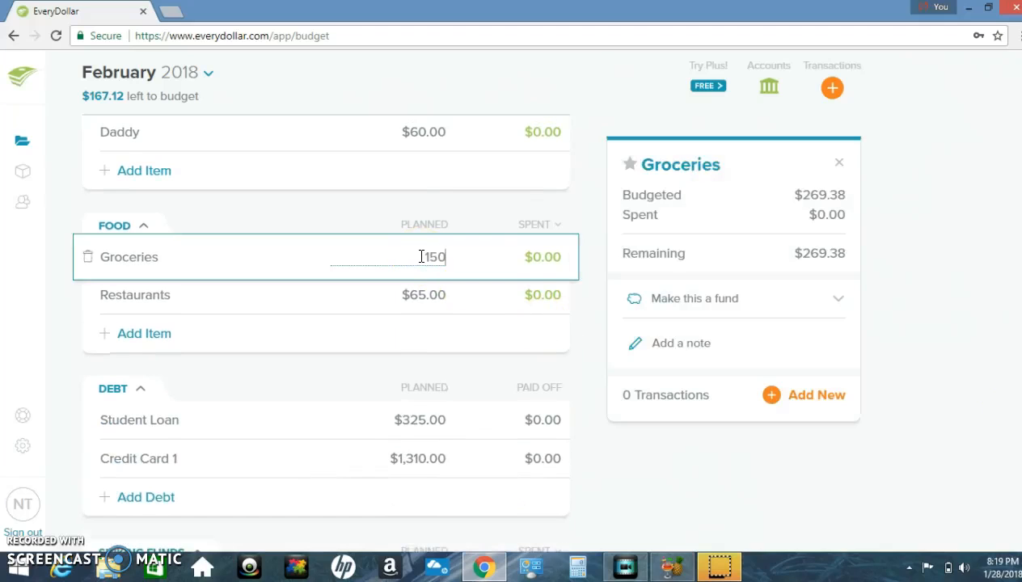
pyautogui.click(985, 247)
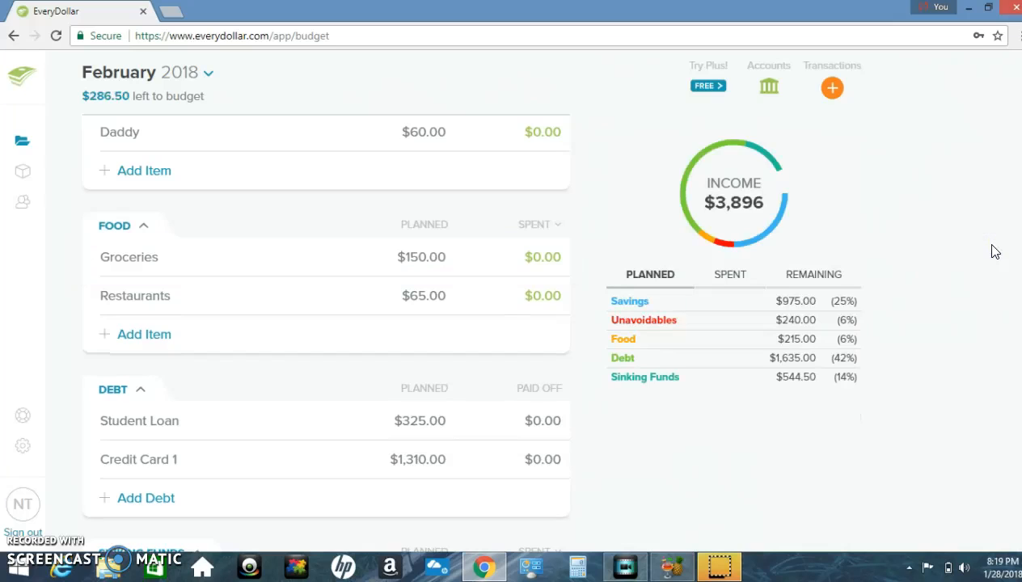
pyautogui.click(421, 298)
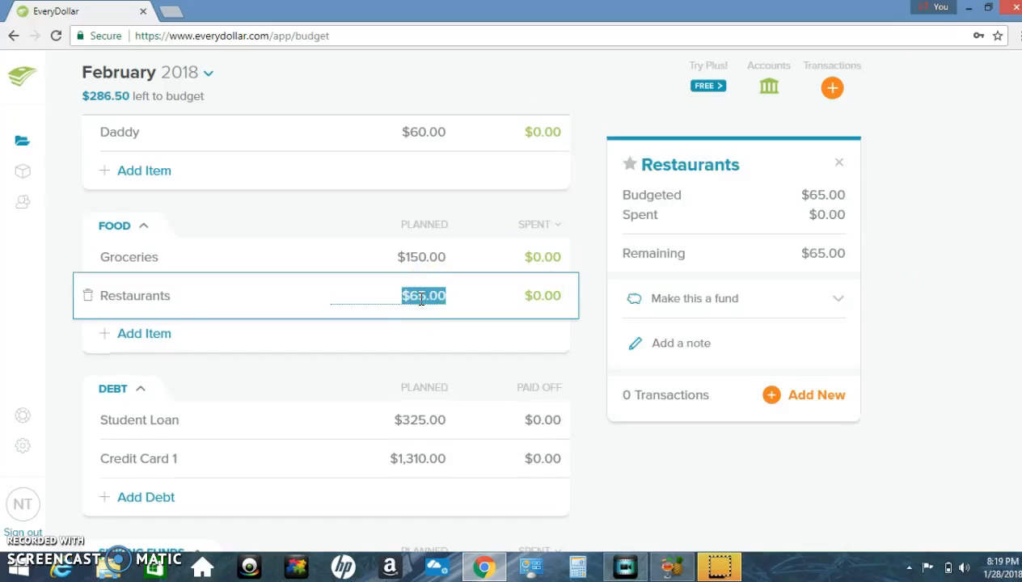
pyautogui.write('50')
pyautogui.click(919, 330)
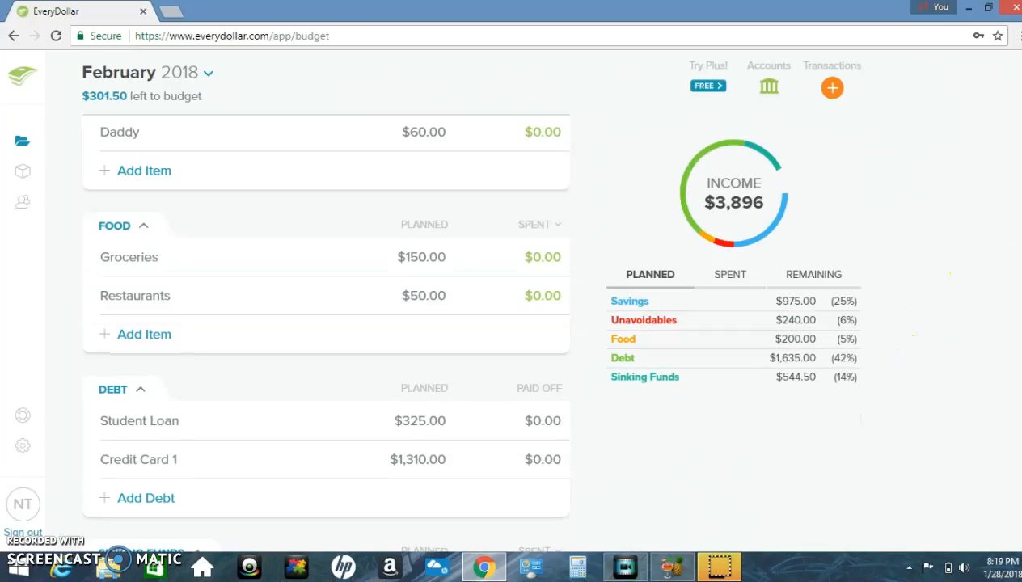
# Set the planned payment for Credit Card 1 in the Debt group to $220
pyautogui.scroll(-3, 326, 332)
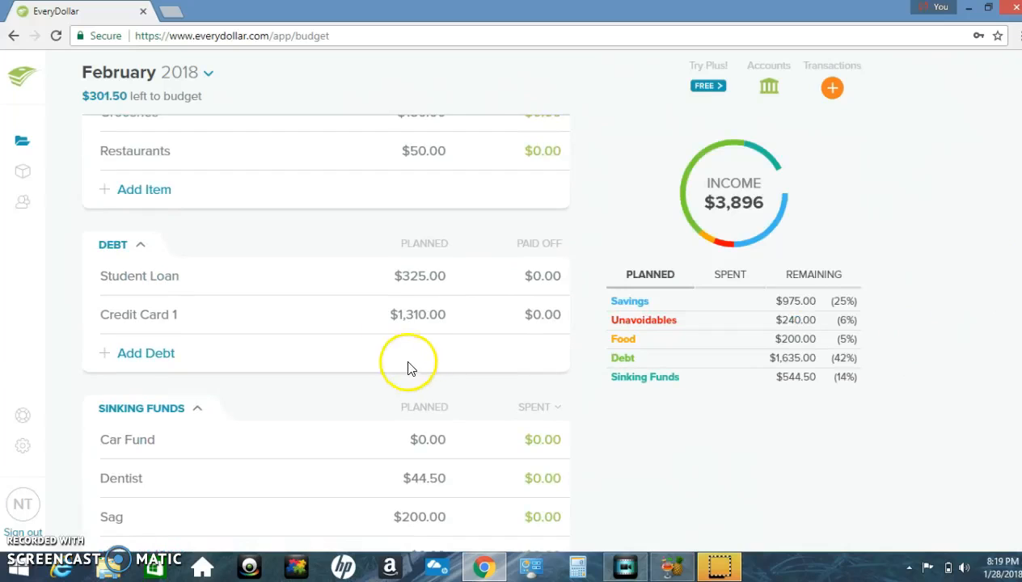
pyautogui.click(426, 315)
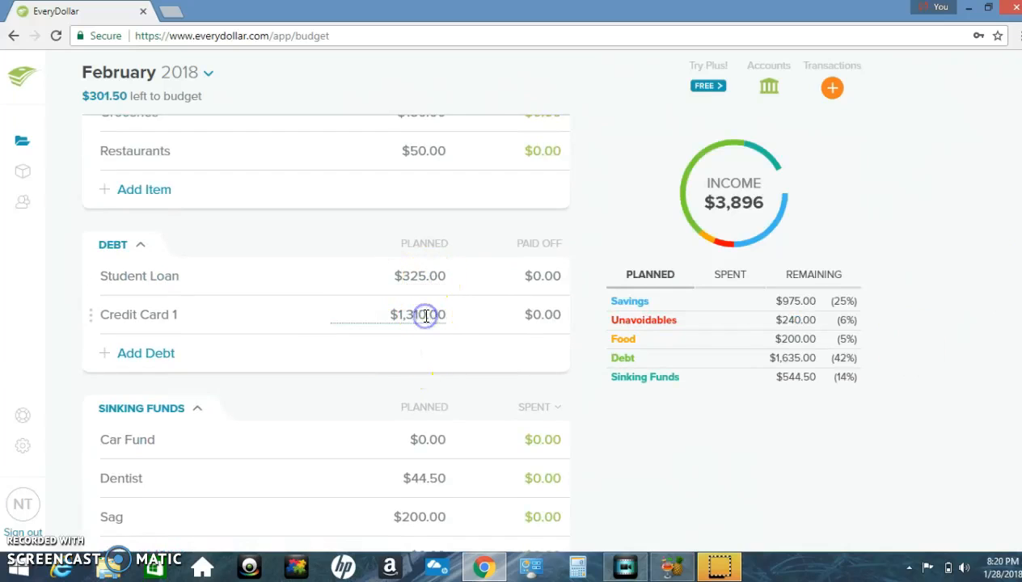
pyautogui.write('220')
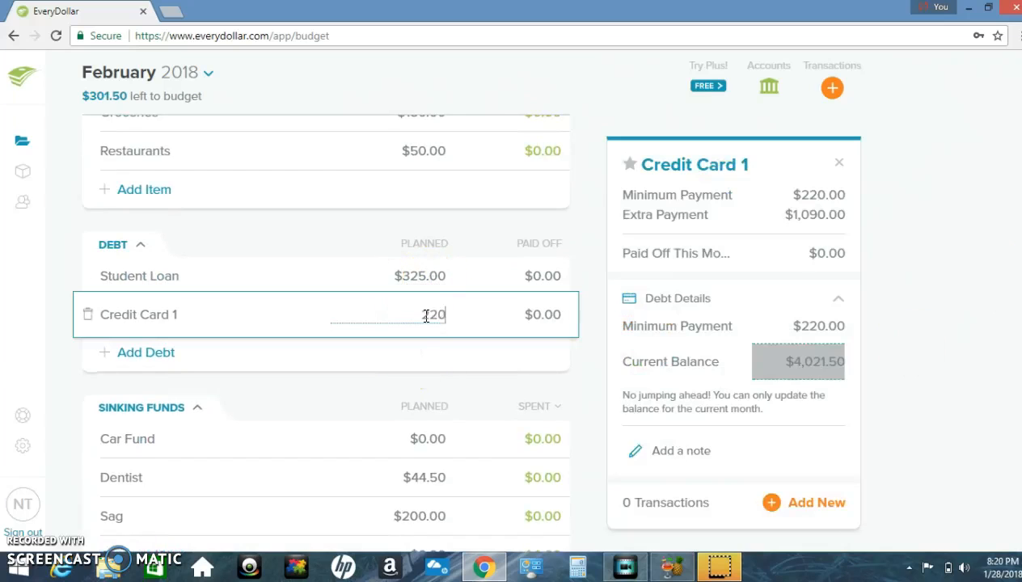
pyautogui.click(891, 328)
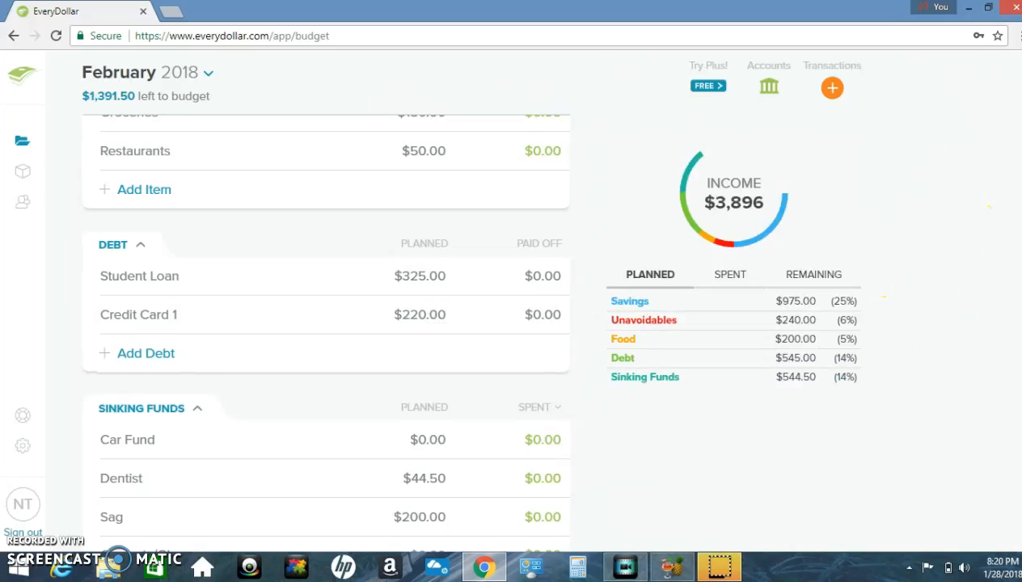
# Set the planned amount for Dentist in the Sinking Funds group to $100
pyautogui.scroll(-3, 990, 340)
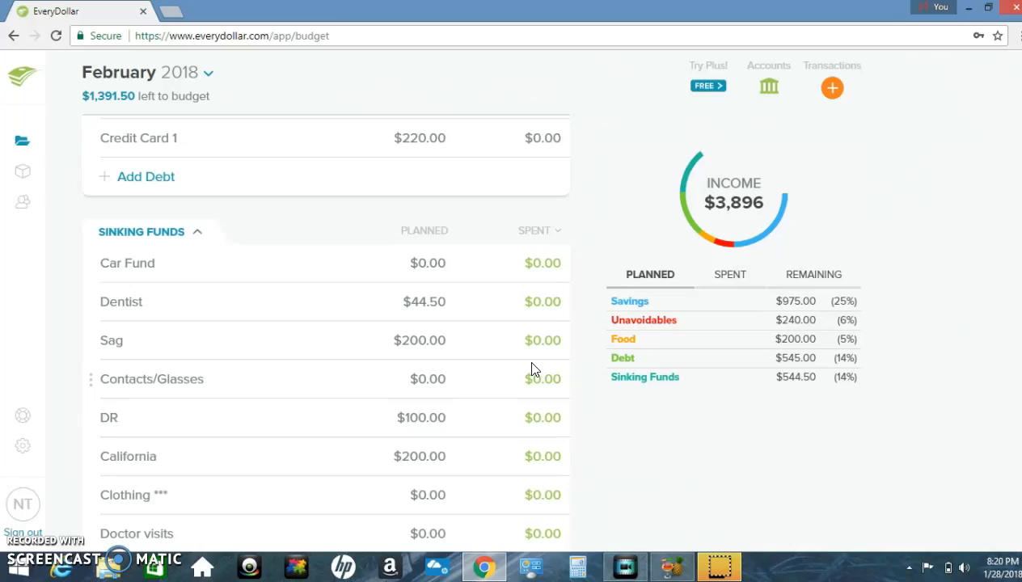
pyautogui.click(433, 304)
pyautogui.click(405, 300)
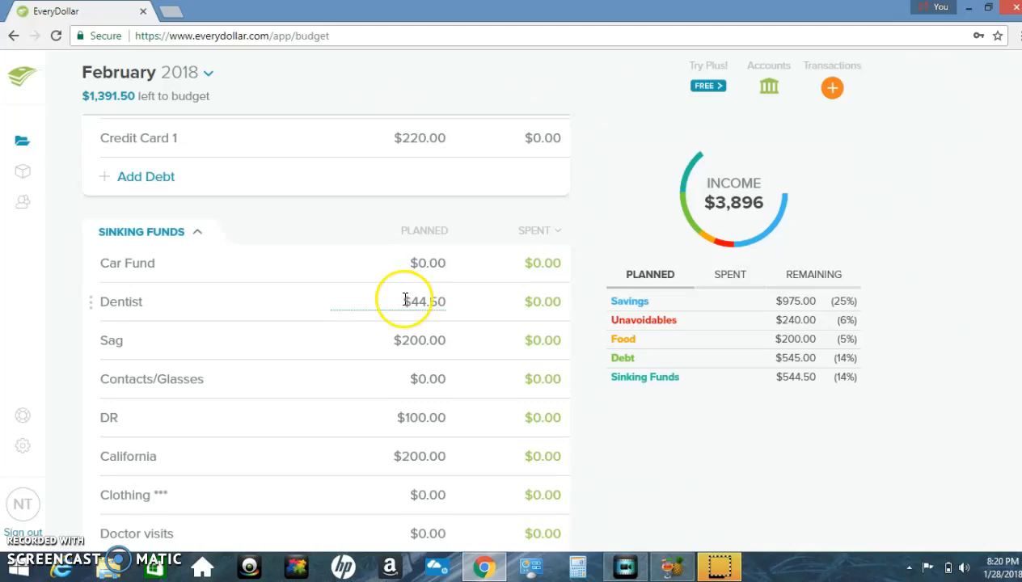
pyautogui.click(417, 307)
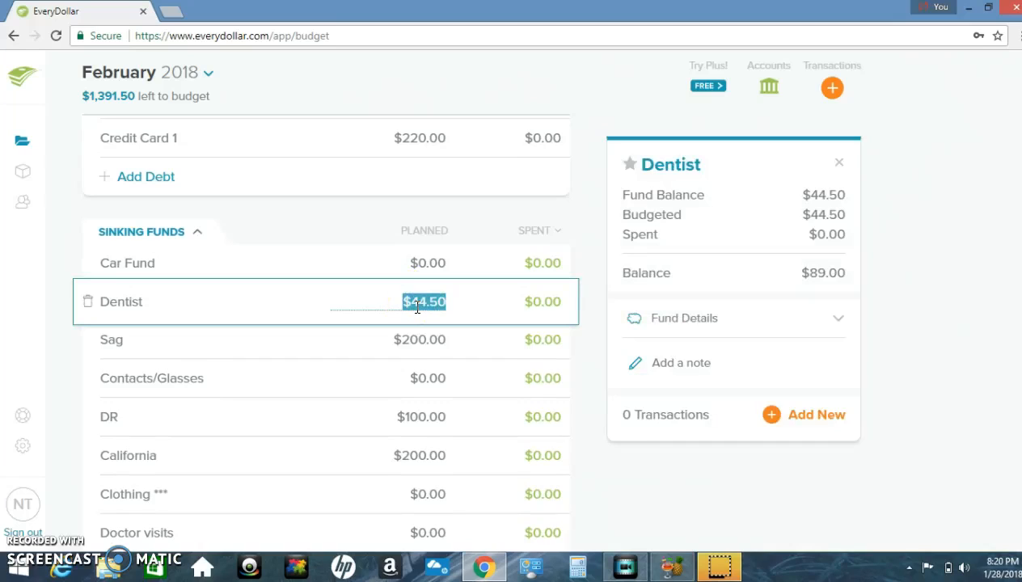
pyautogui.write('100')
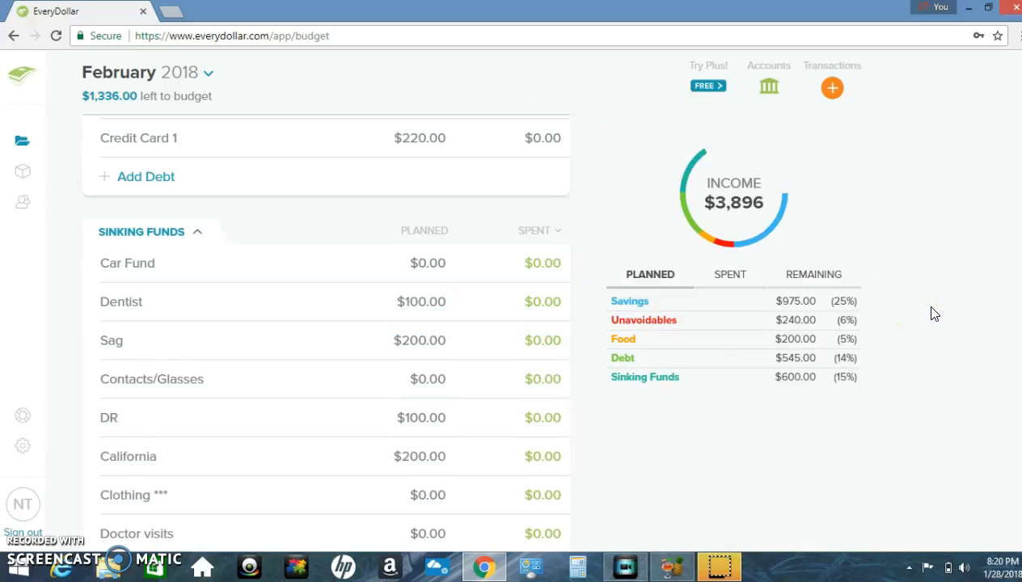
pyautogui.click(960, 327)
# Add an income item below Ebates, label it with the paying family's name, and open its planned amount for editing
pyautogui.scroll(9, 1016, 194)
pyautogui.moveTo(1017, 195); pyautogui.dragTo(1011, 97)
pyautogui.click(159, 389)
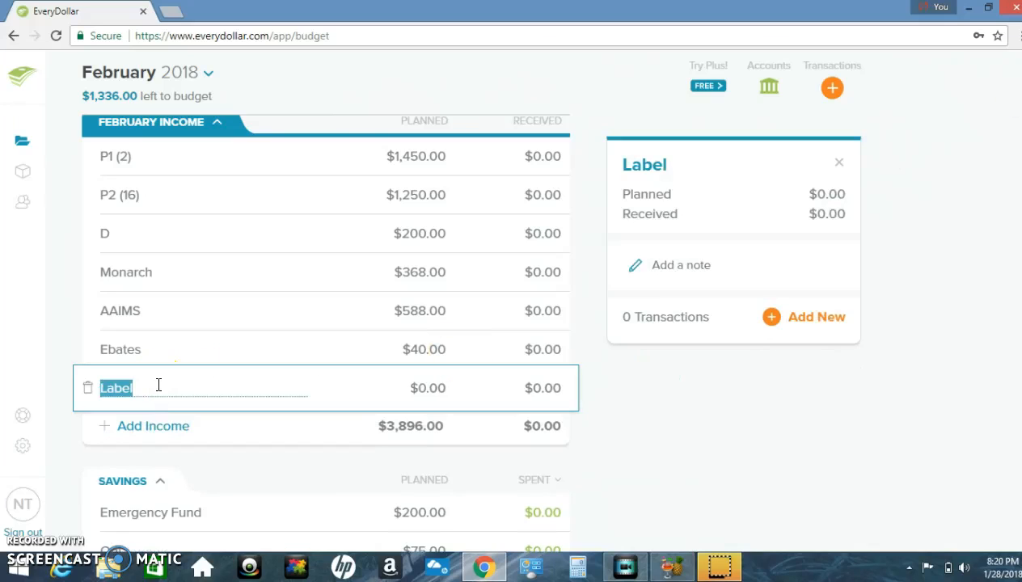
pyautogui.write('Robinsons')
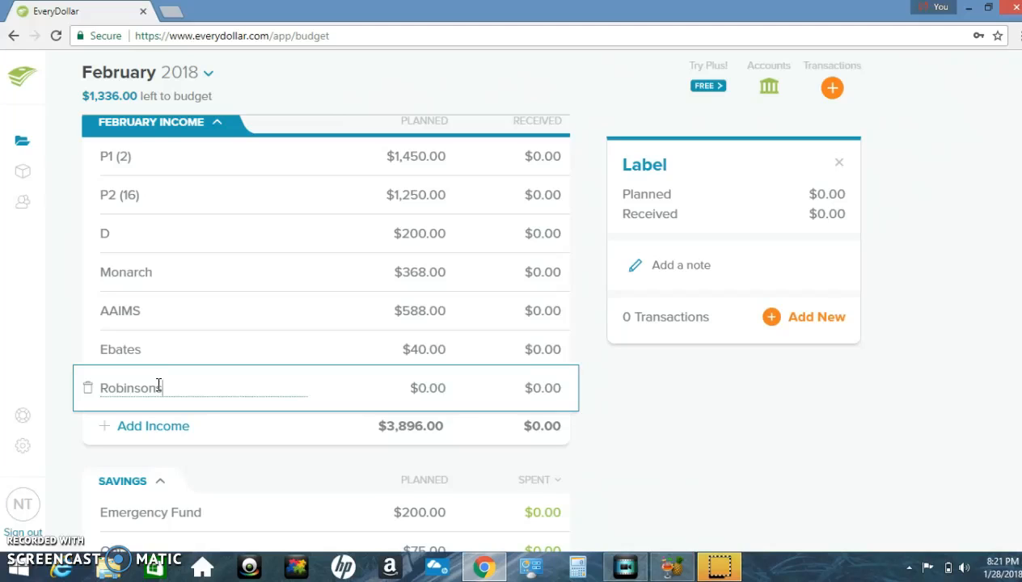
pyautogui.click(211, 393)
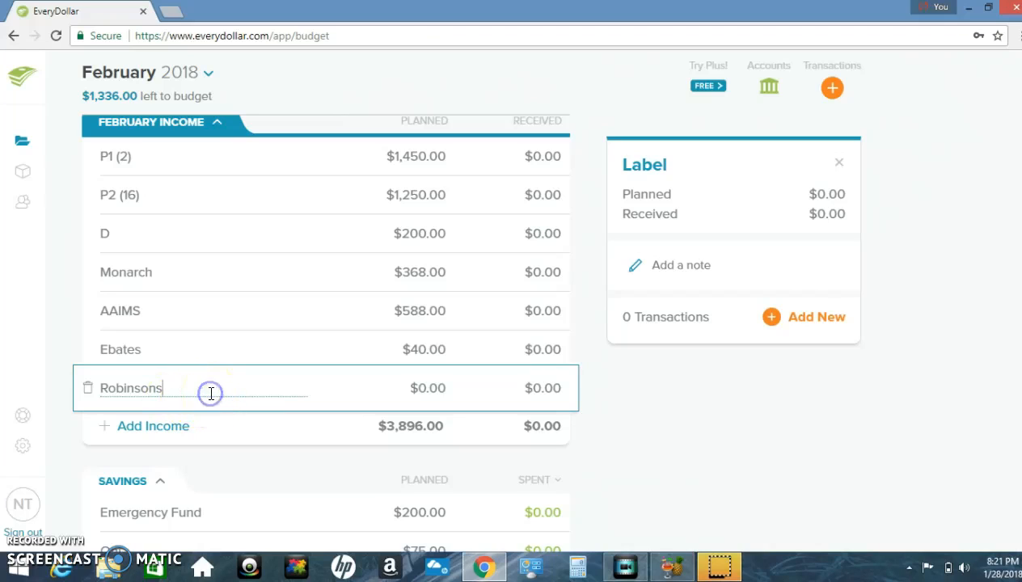
pyautogui.click(418, 389)
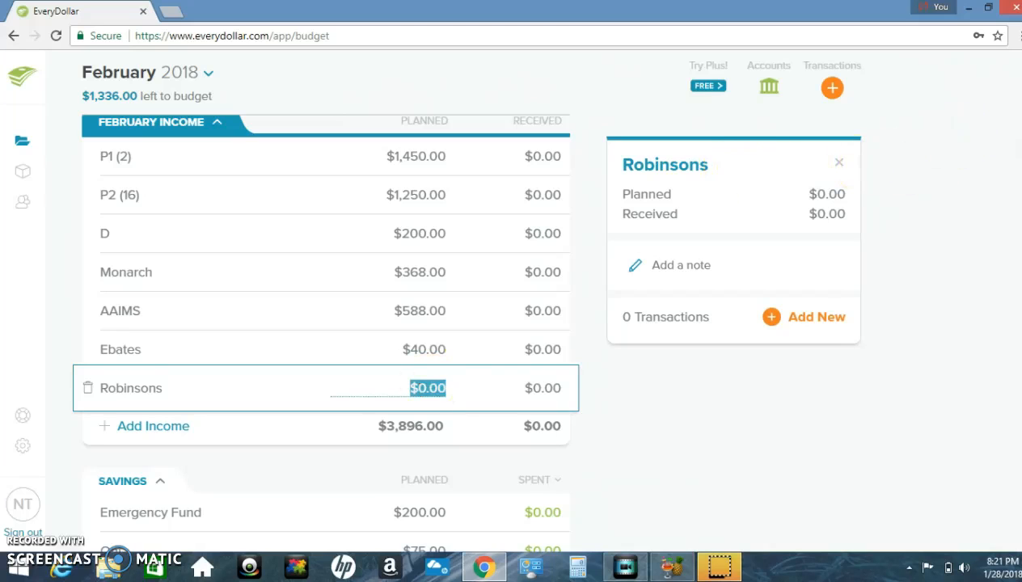
# Review the fund balances and budgeted amounts of Sag, Contacts/Glasses, DR and California in the Sinking Funds group
pyautogui.scroll(-10, 323, 332)
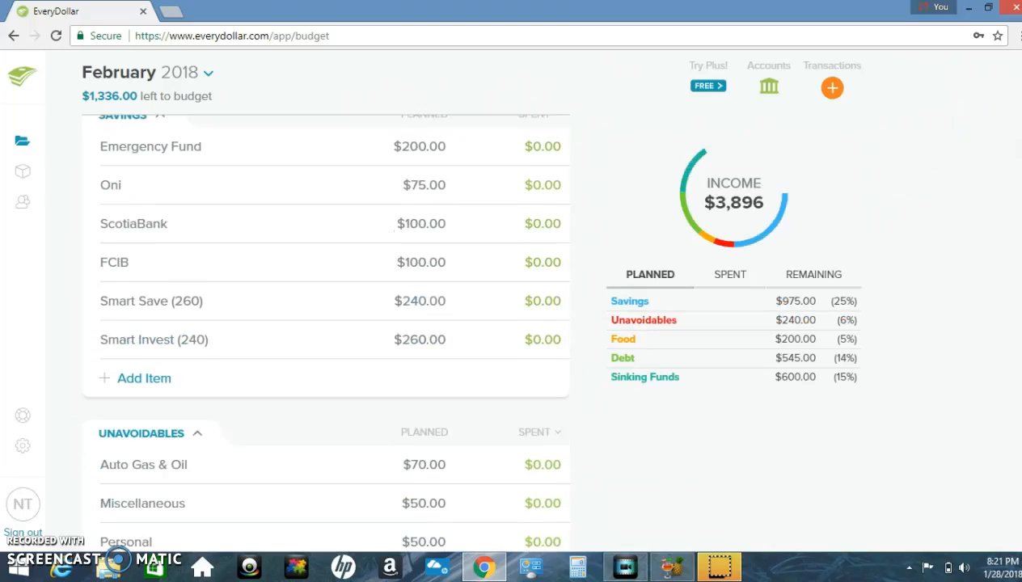
pyautogui.scroll(-5, 323, 332)
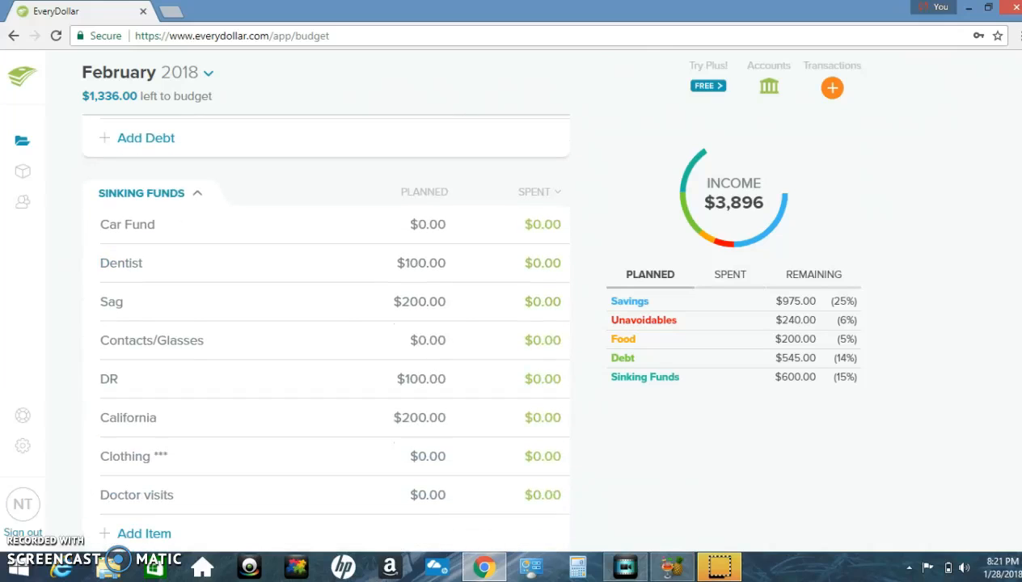
pyautogui.click(418, 302)
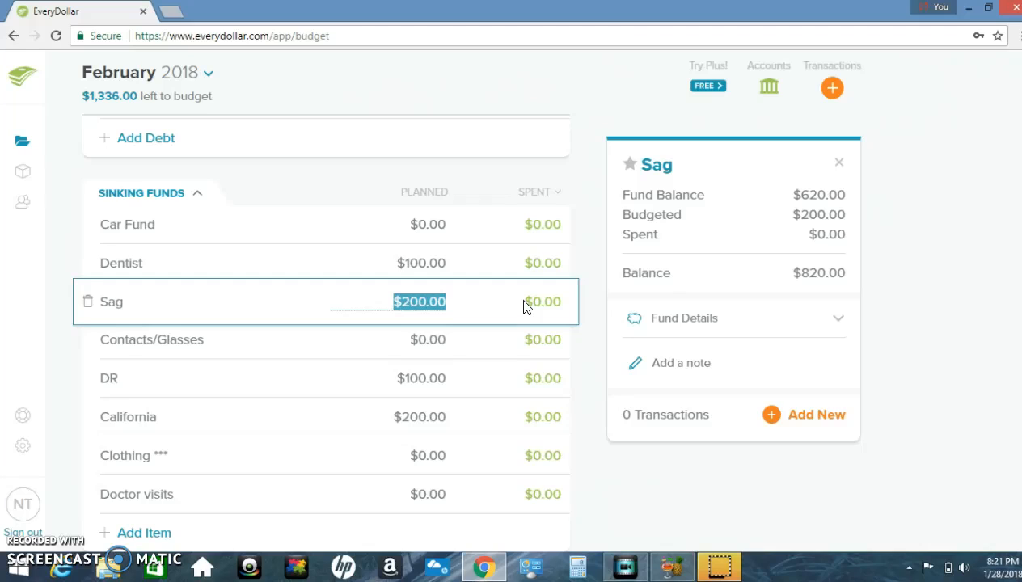
pyautogui.click(423, 338)
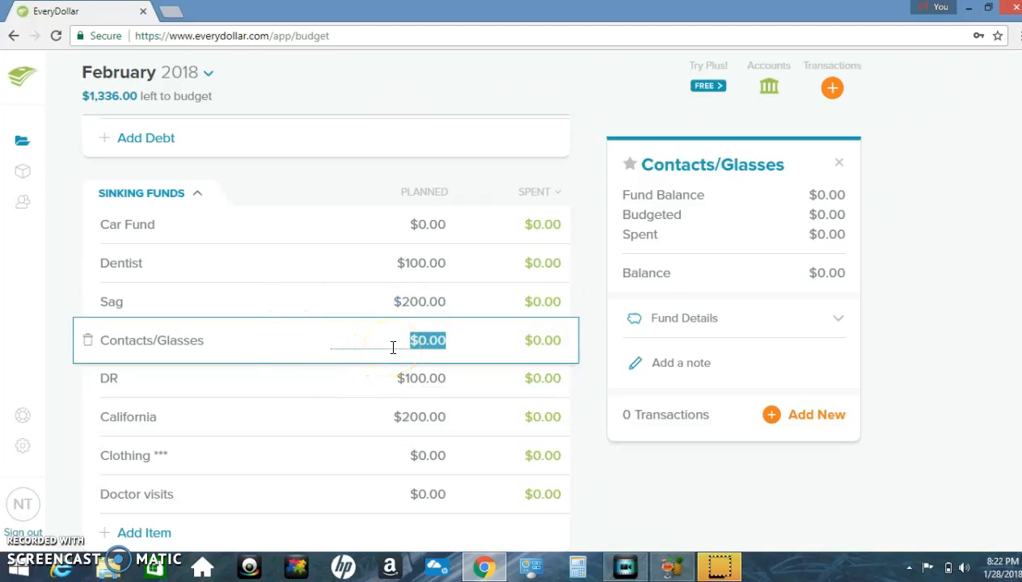
pyautogui.click(410, 376)
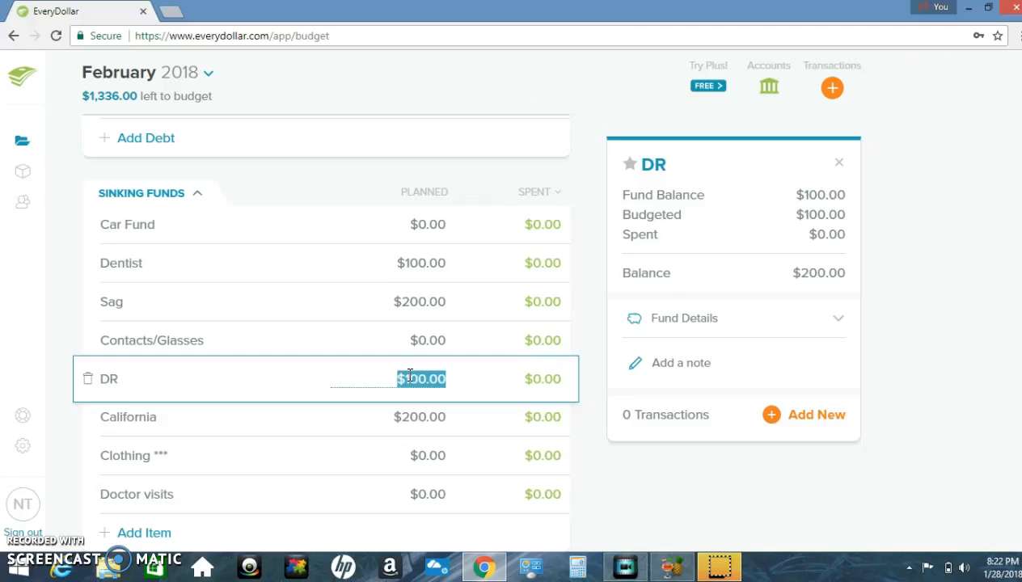
pyautogui.click(431, 420)
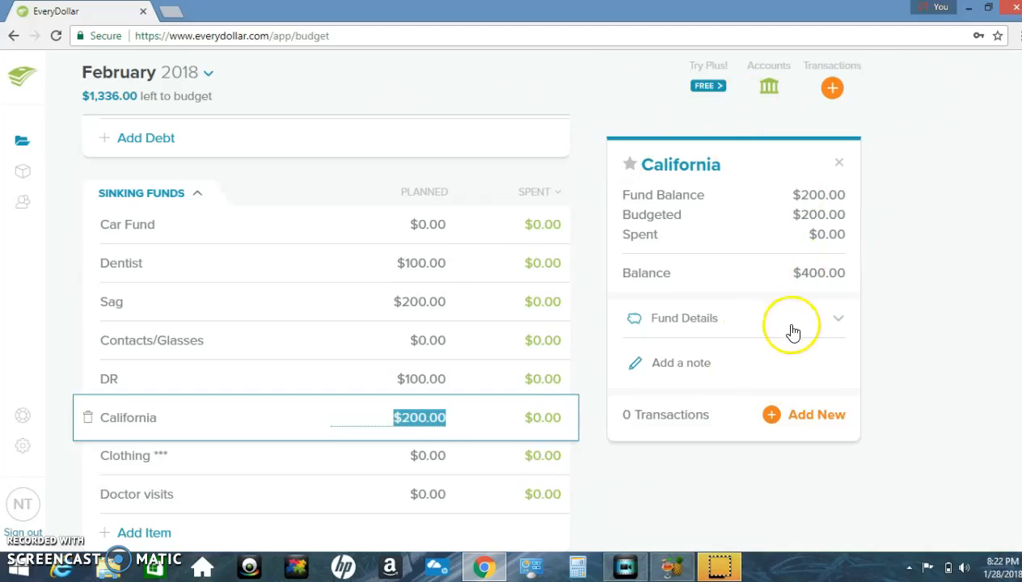
pyautogui.click(426, 380)
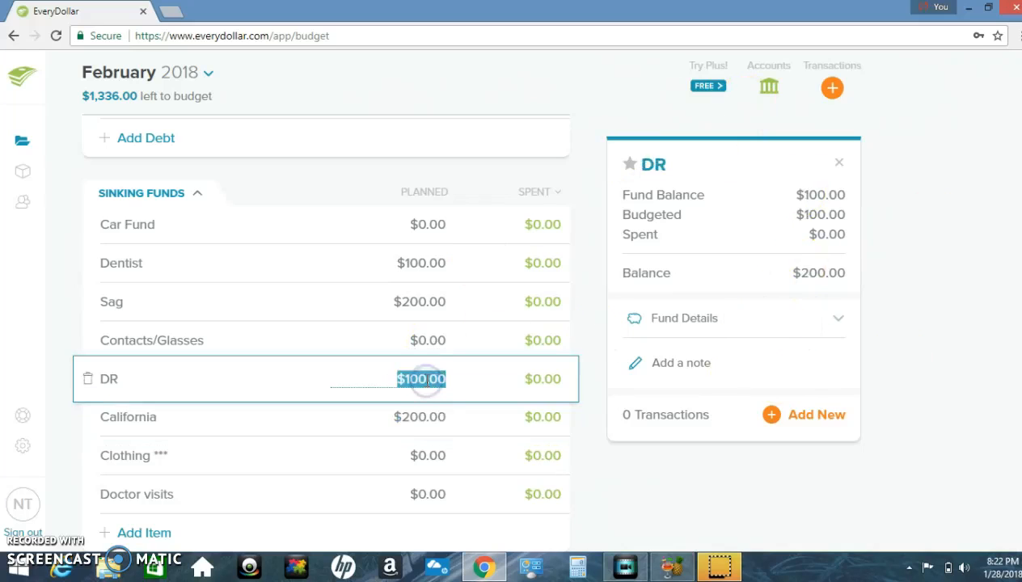
pyautogui.click(427, 413)
pyautogui.click(436, 378)
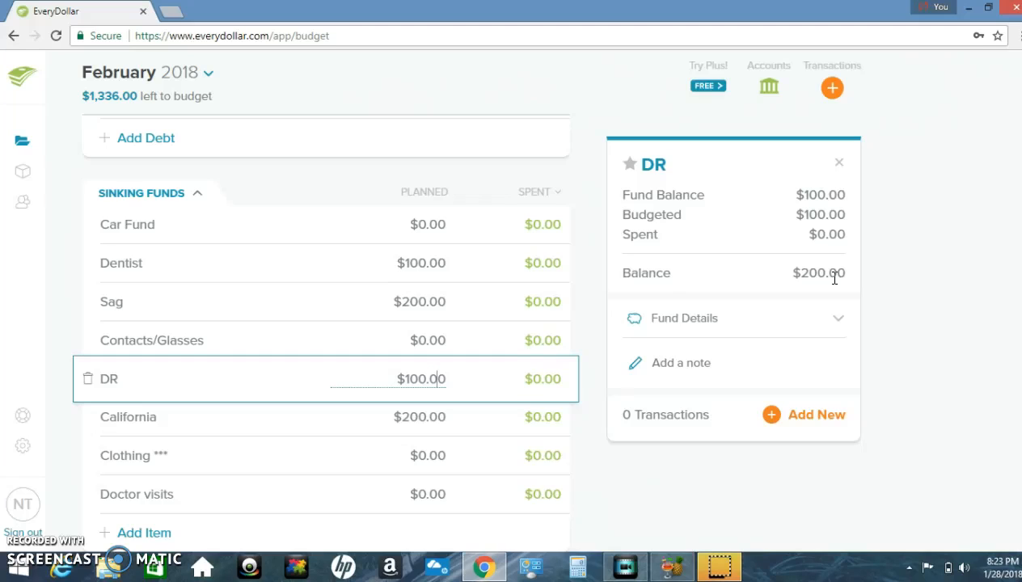
pyautogui.click(834, 278)
pyautogui.click(999, 385)
pyautogui.scroll(-1, 324, 332)
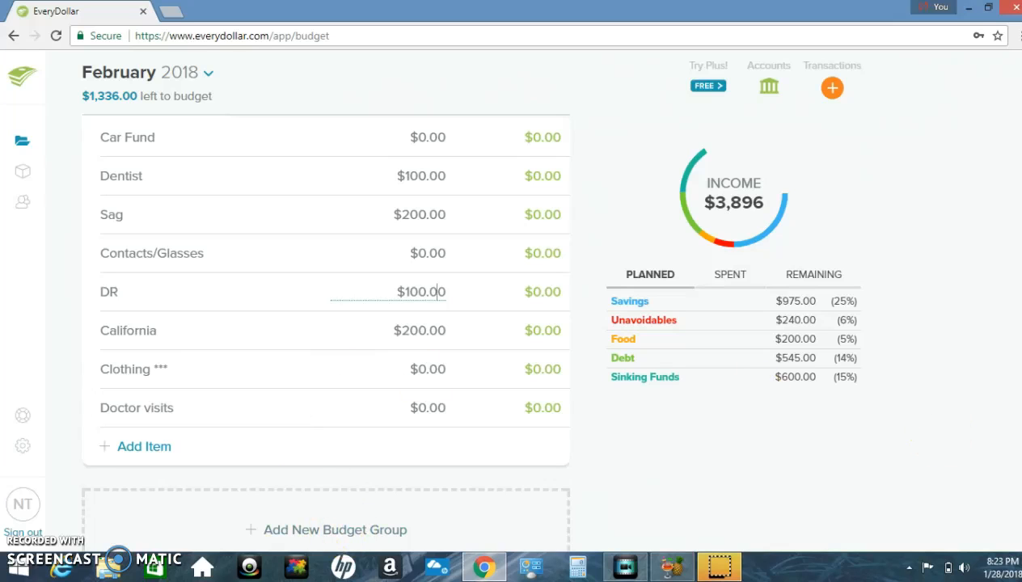
# Add an item named Seminars to the Unavoidables group with a planned amount of $50
pyautogui.scroll(10, 323, 332)
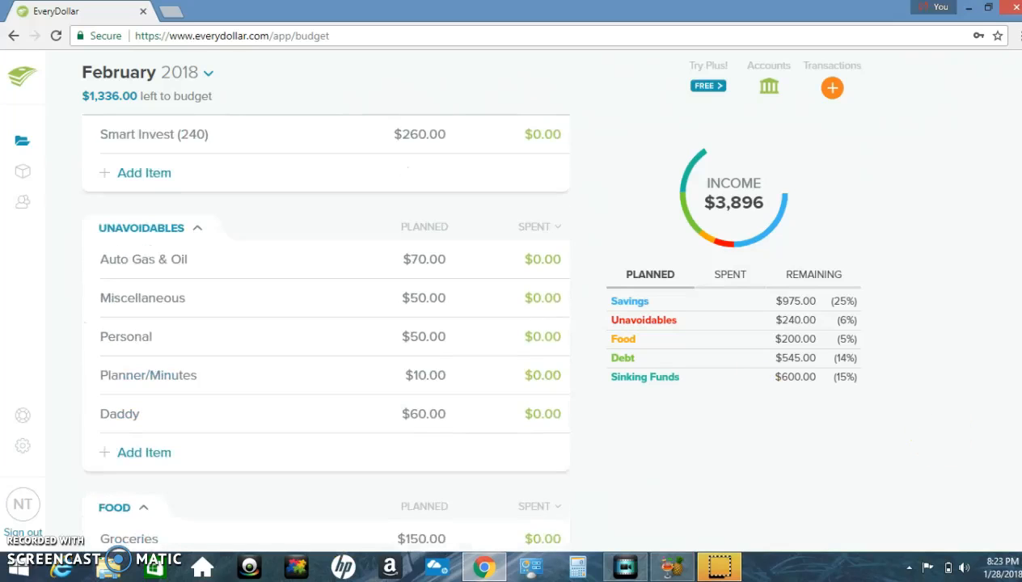
pyautogui.click(165, 442)
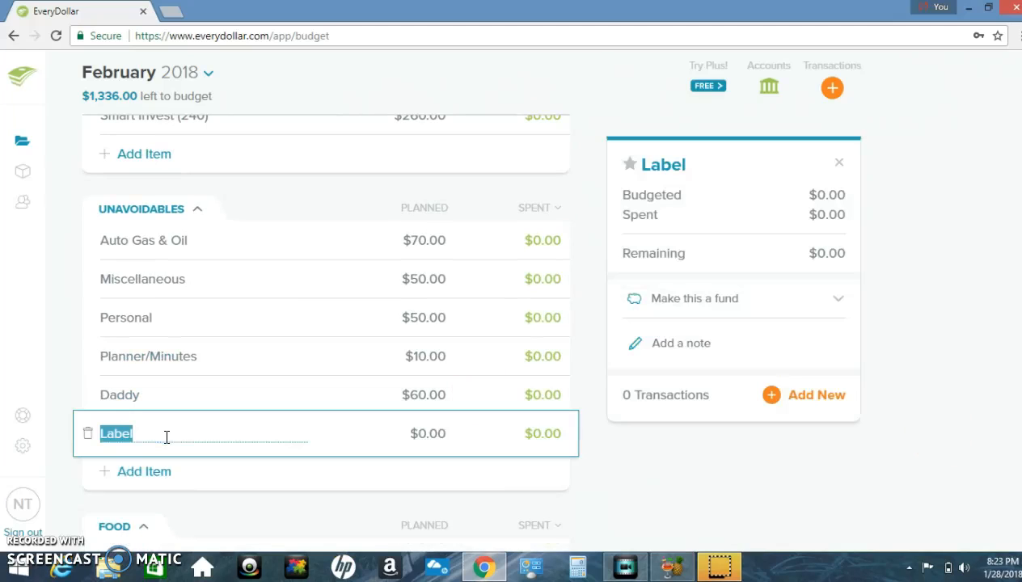
pyautogui.write('Se')
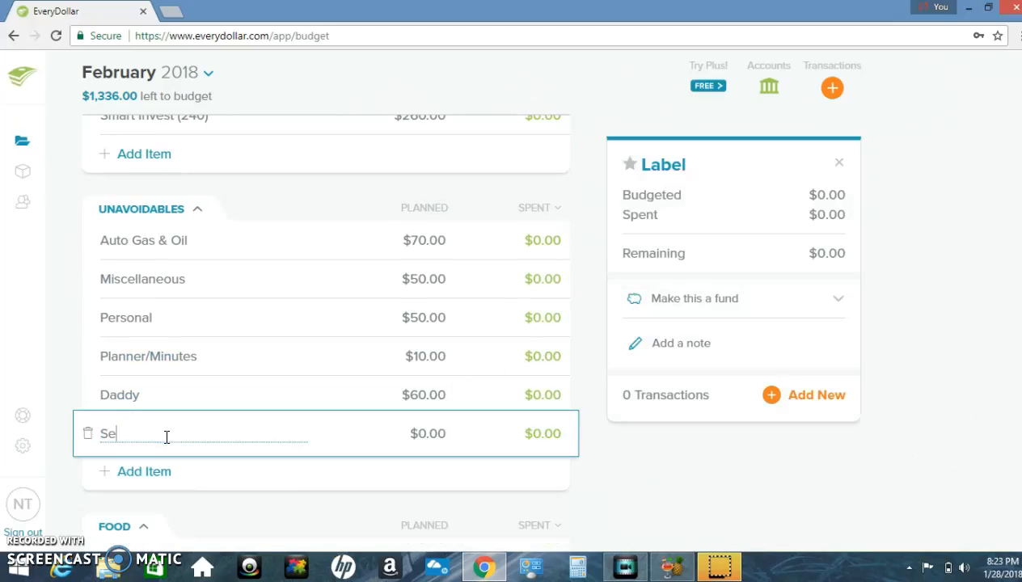
pyautogui.write('minars')
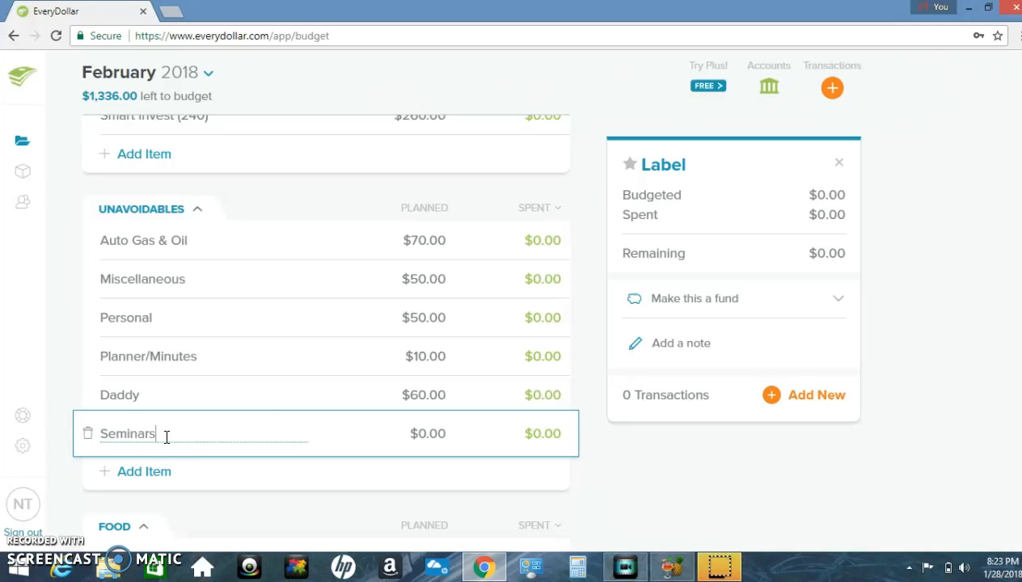
pyautogui.click(427, 433)
pyautogui.click(430, 437)
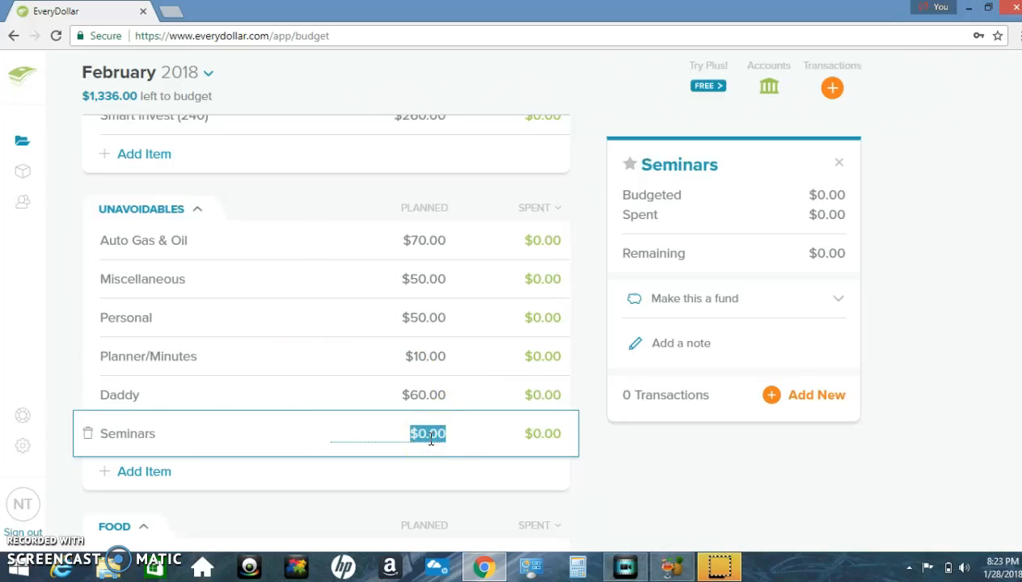
pyautogui.write('50')
pyautogui.click(1009, 244)
# Add an item named Bahamas to the Sinking Funds group with a planned amount of $300
pyautogui.scroll(-10, 1009, 245)
pyautogui.scroll(-2, 323, 331)
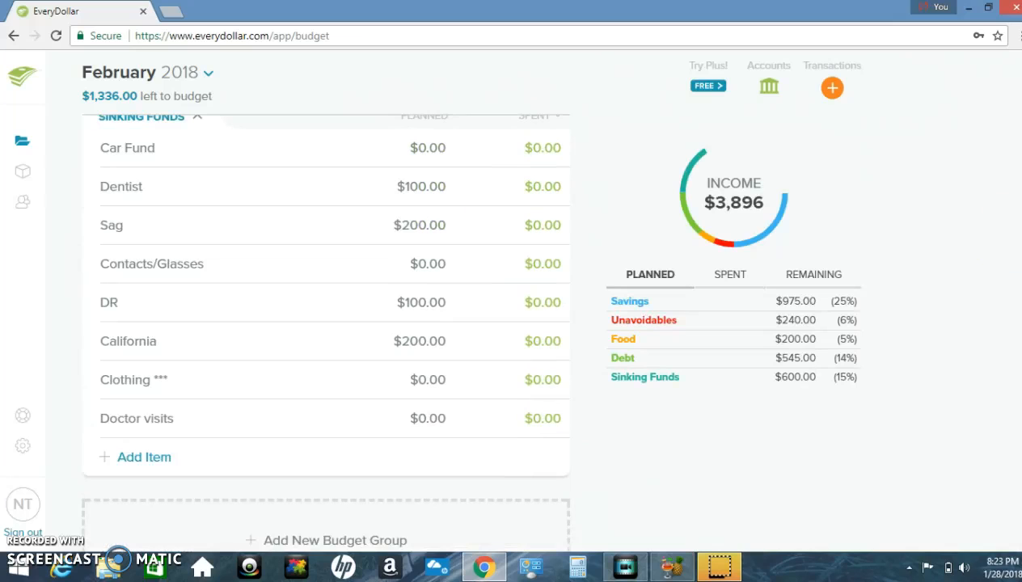
pyautogui.click(144, 458)
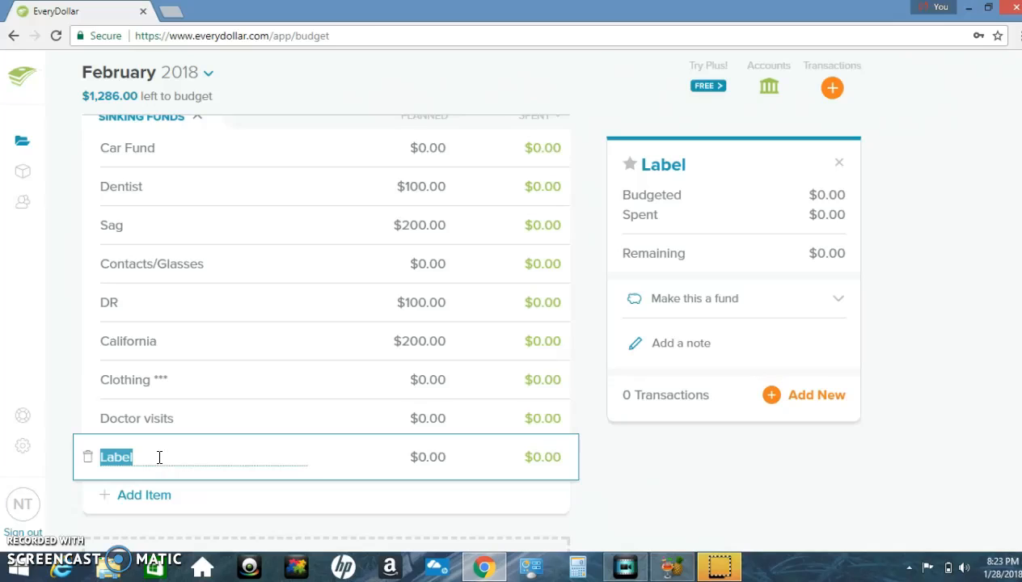
pyautogui.write('Bahamas')
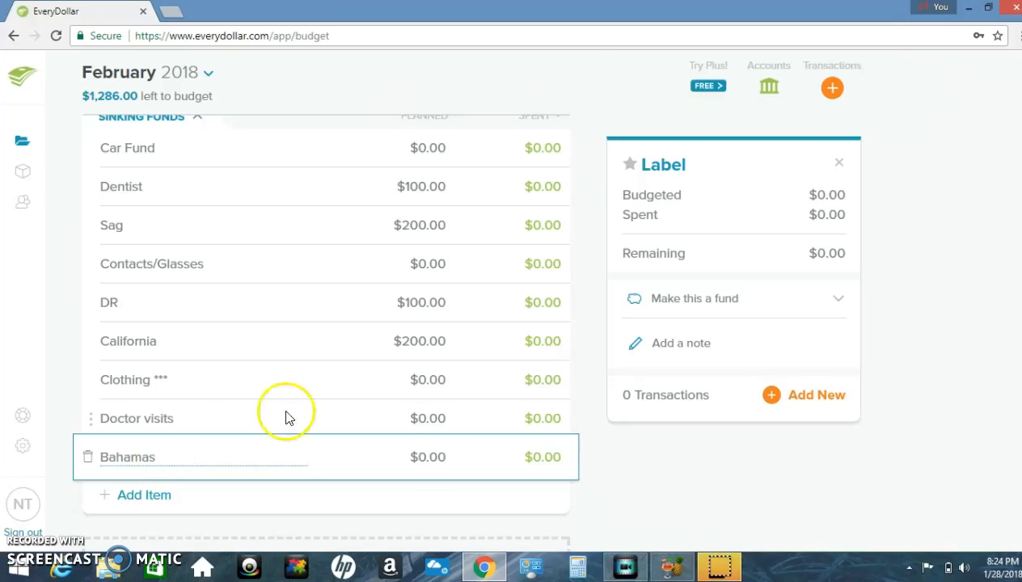
pyautogui.click(413, 464)
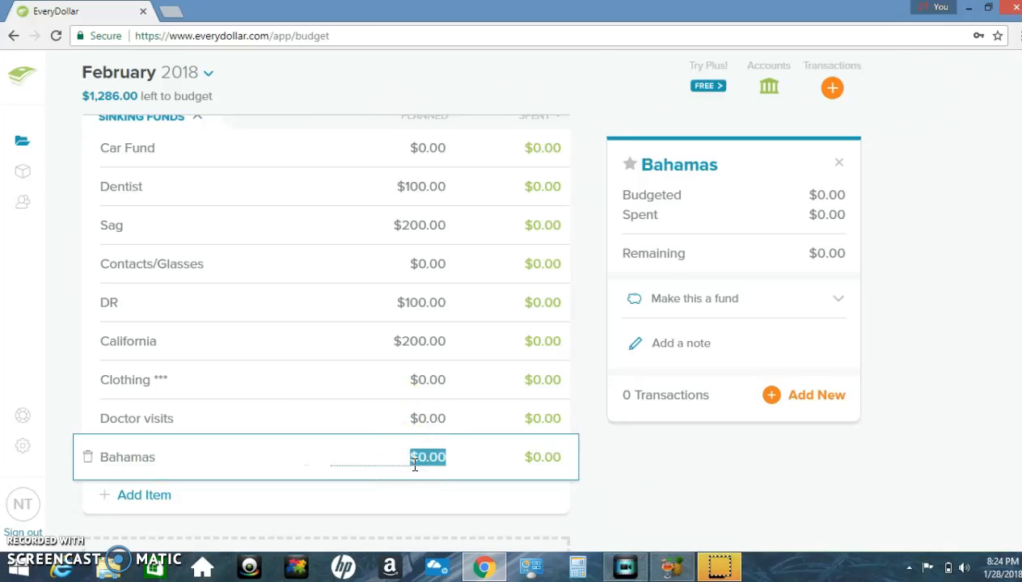
pyautogui.write('300')
pyautogui.click(746, 484)
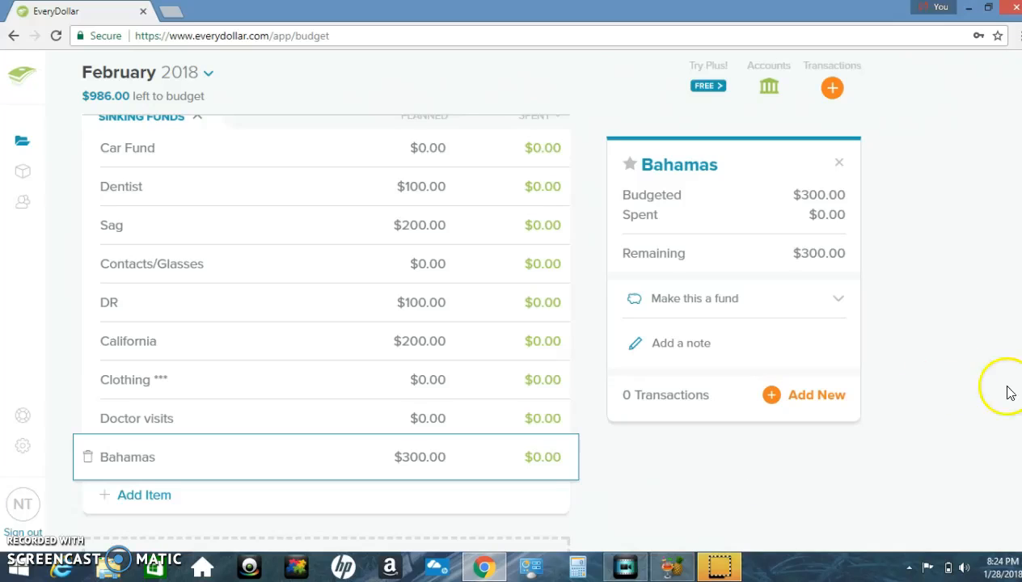
# Set the planned payment for Credit Card 1 in the Debt group to $1,206
pyautogui.moveTo(1021, 377); pyautogui.dragTo(1021, 277)
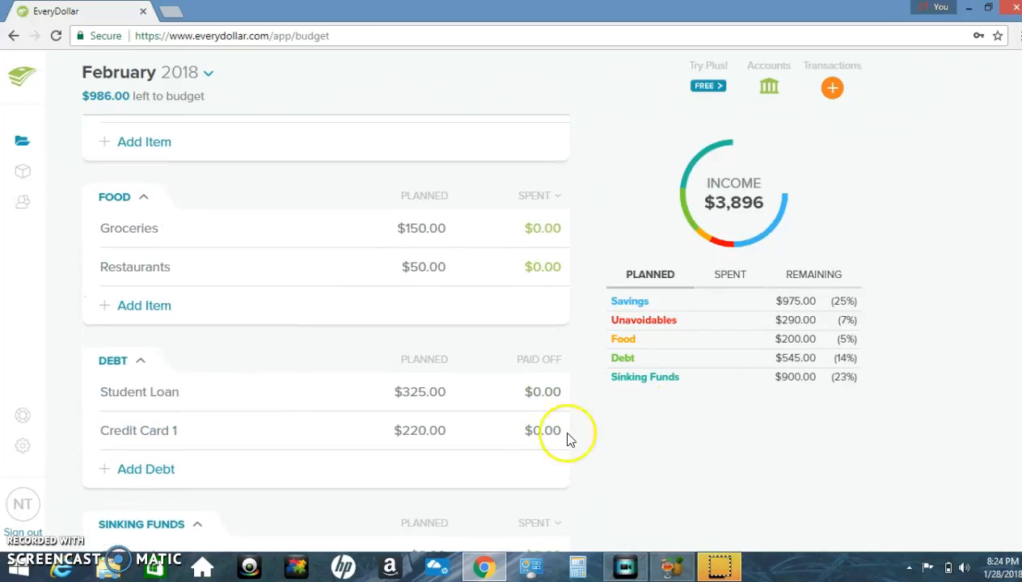
pyautogui.click(421, 431)
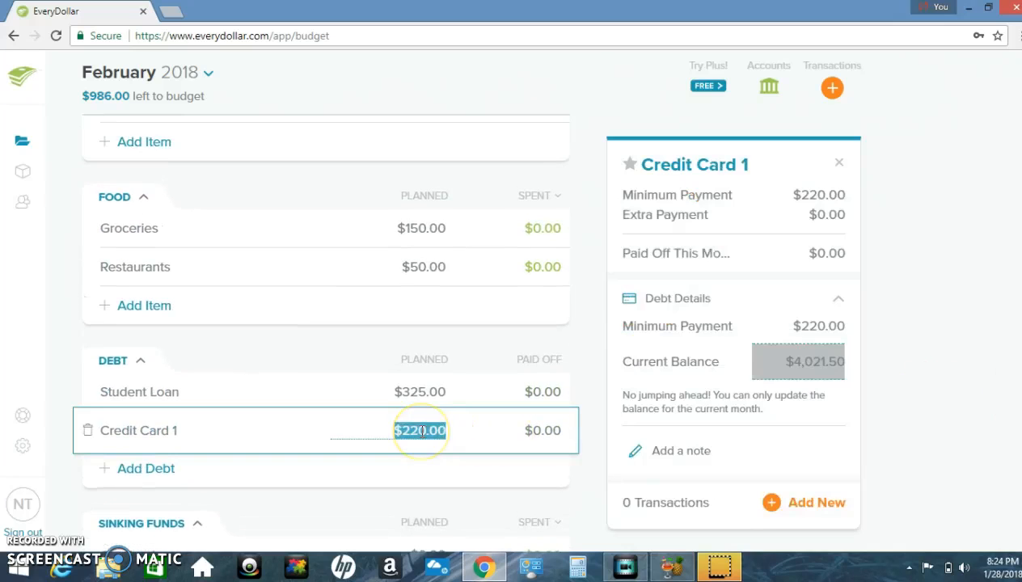
pyautogui.press('BackSpace')
pyautogui.click(358, 392)
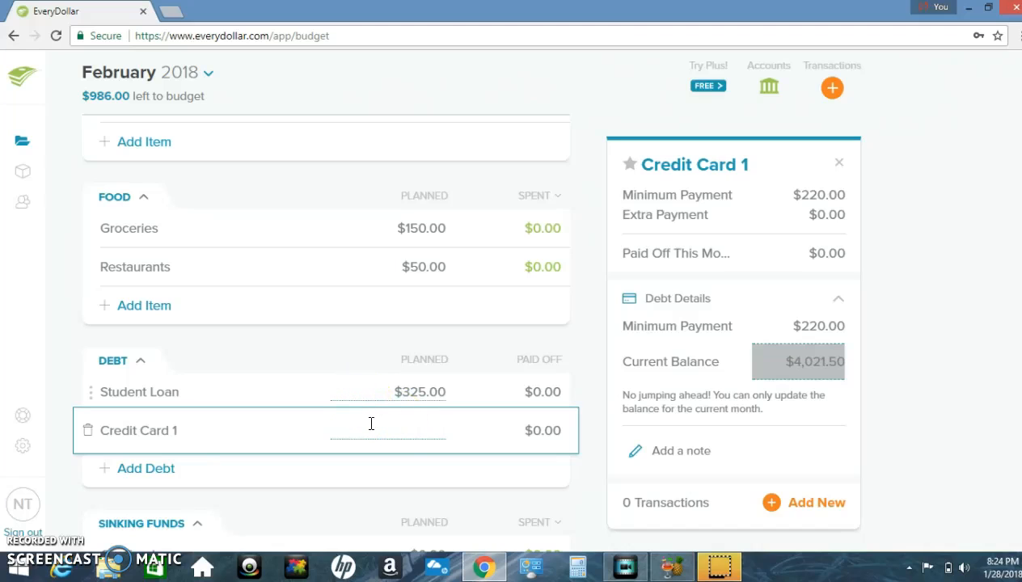
pyautogui.click(371, 424)
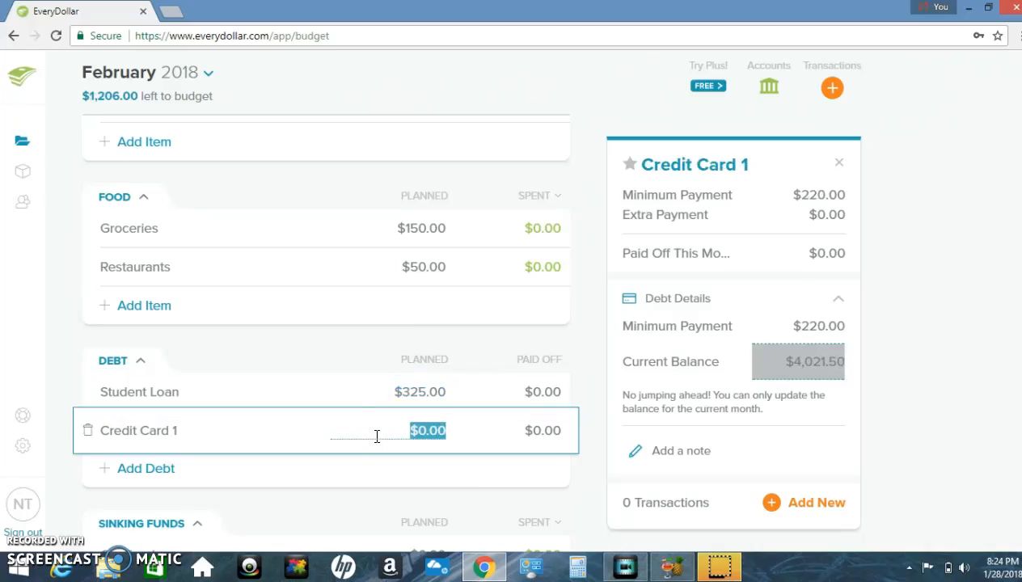
pyautogui.write('1206')
pyautogui.click(372, 367)
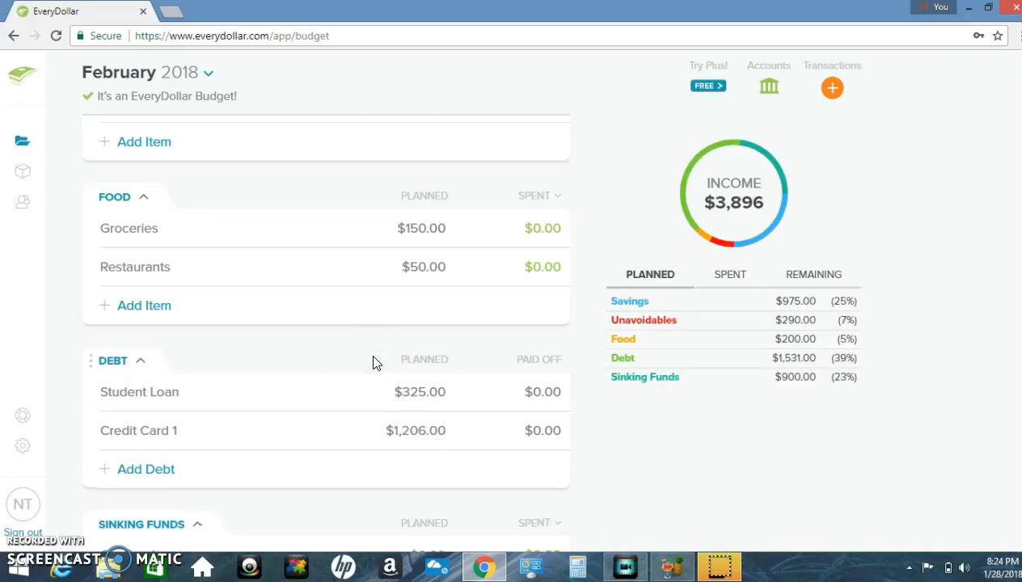
# Review the February budget, covering Credit Card 1's payment details, the income and savings items, and each group's planned share of income
pyautogui.click(426, 426)
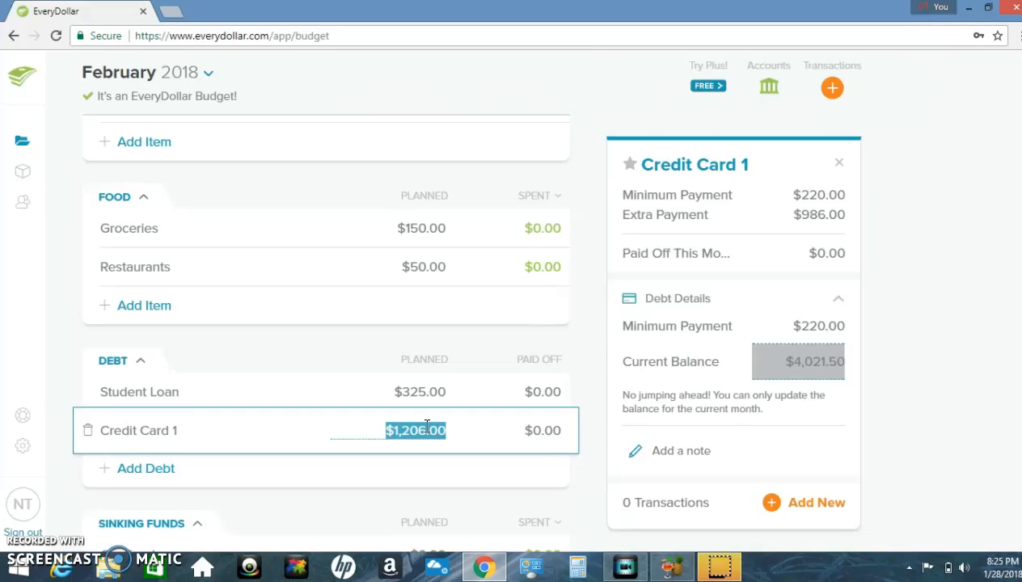
pyautogui.click(963, 219)
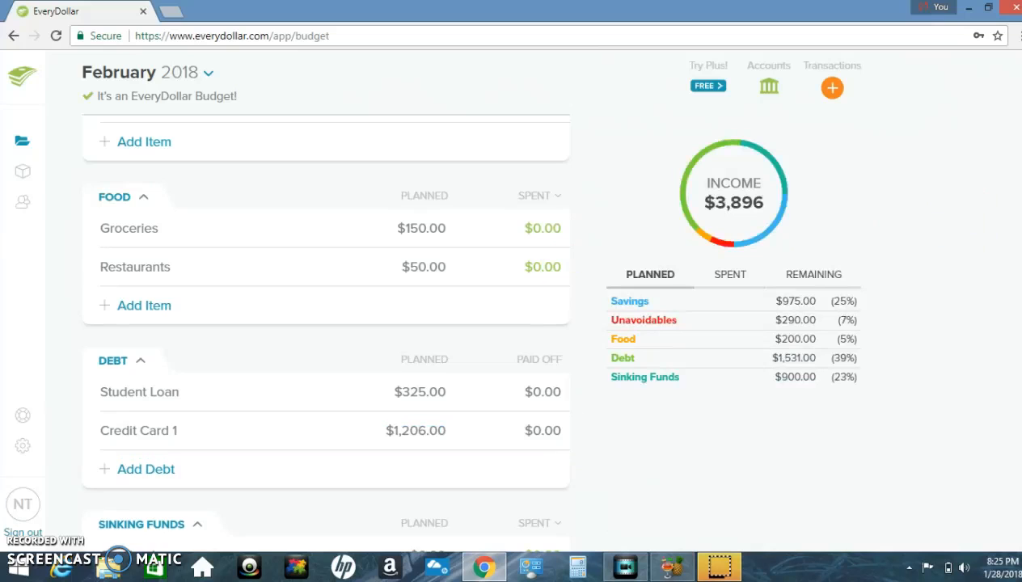
pyautogui.scroll(3, 323, 332)
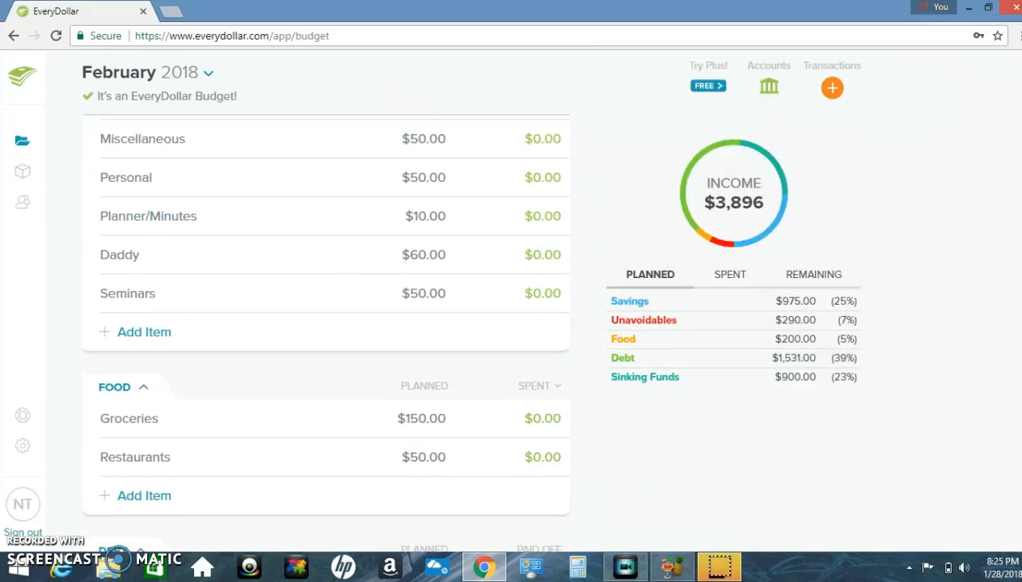
pyautogui.scroll(8, 324, 324)
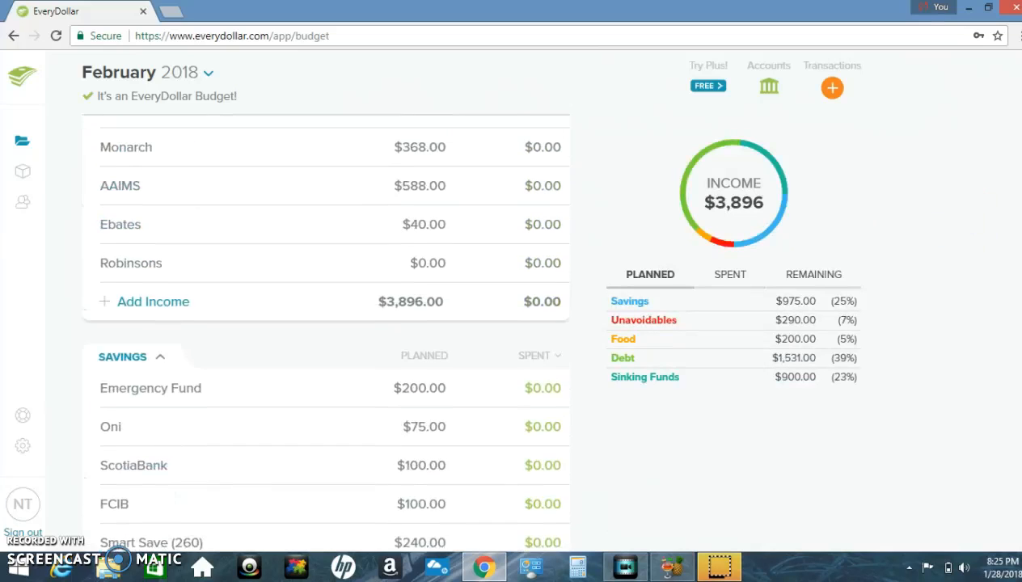
pyautogui.scroll(1, 323, 323)
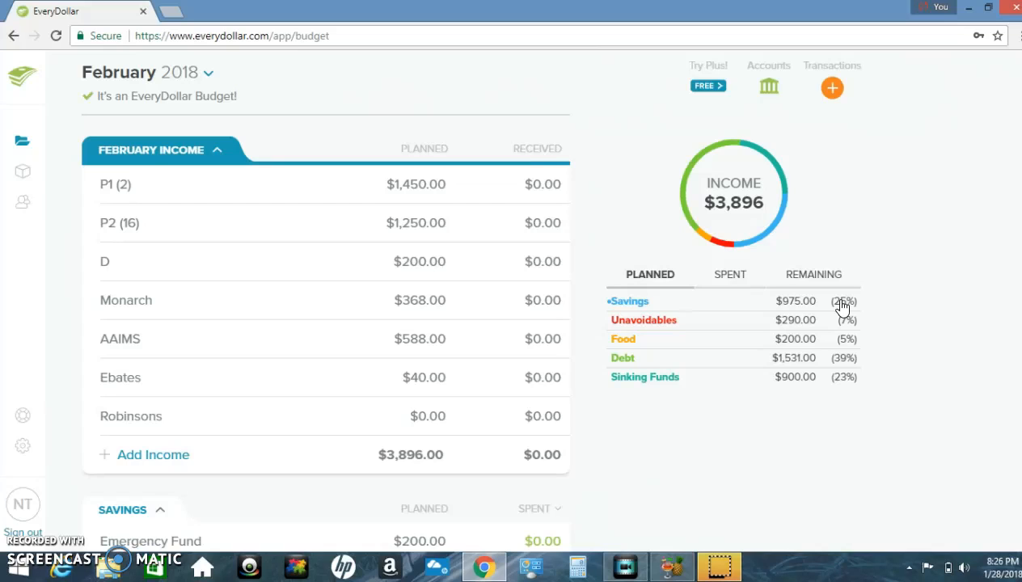
pyautogui.click(919, 316)
pyautogui.click(841, 354)
pyautogui.scroll(-1, 325, 331)
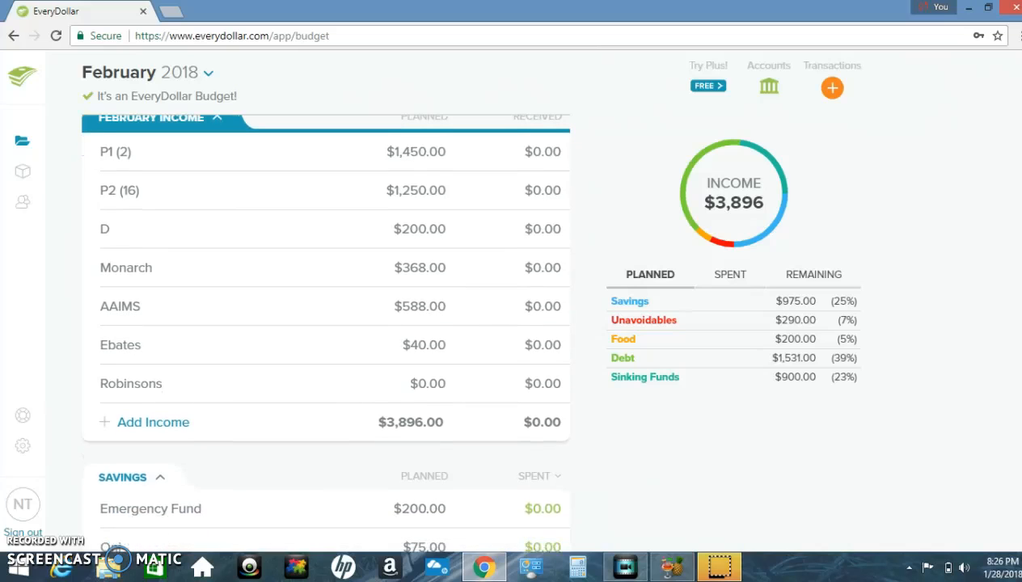
pyautogui.scroll(1, 325, 331)
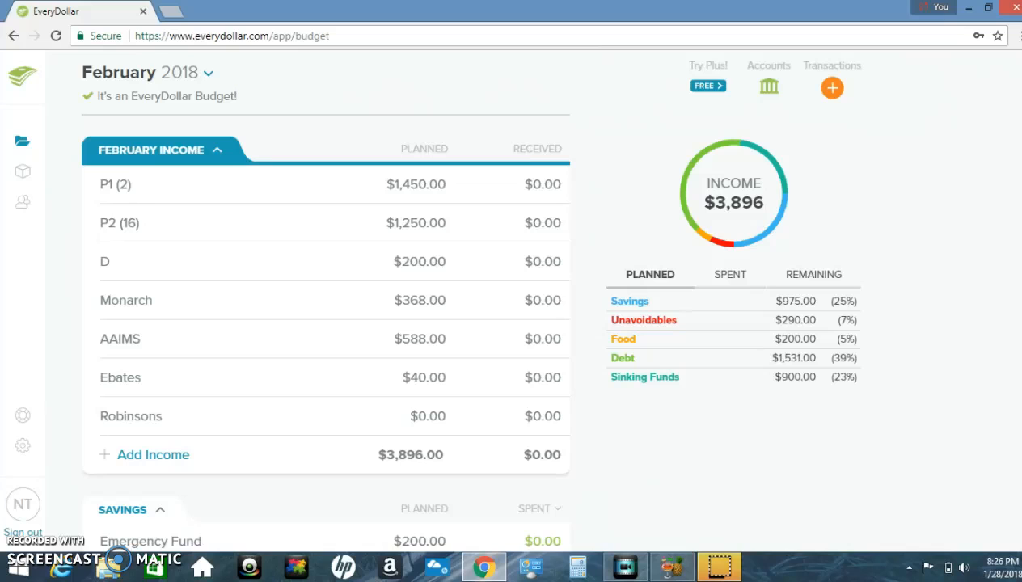
pyautogui.scroll(-2, 323, 323)
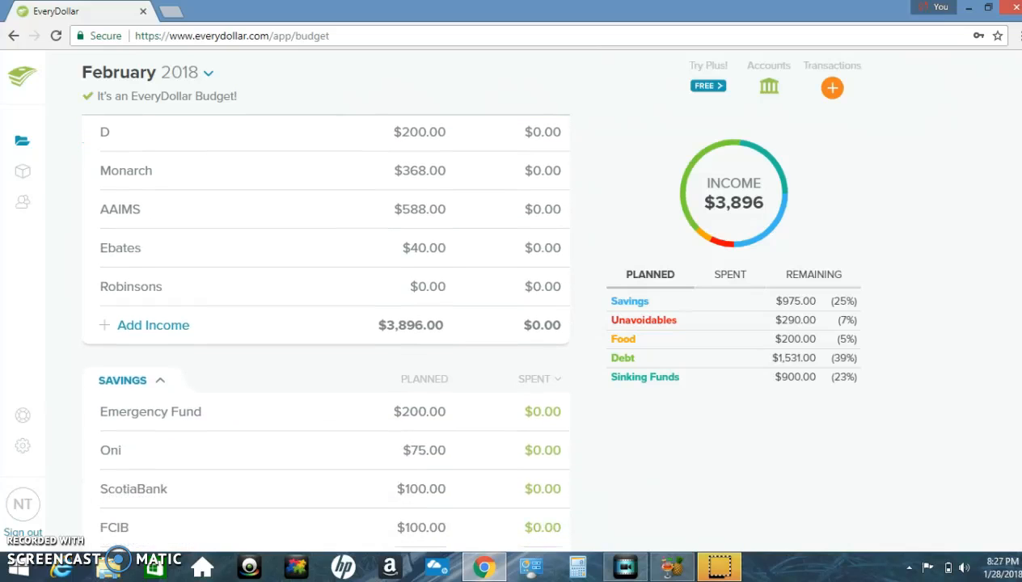
pyautogui.scroll(-1, 323, 323)
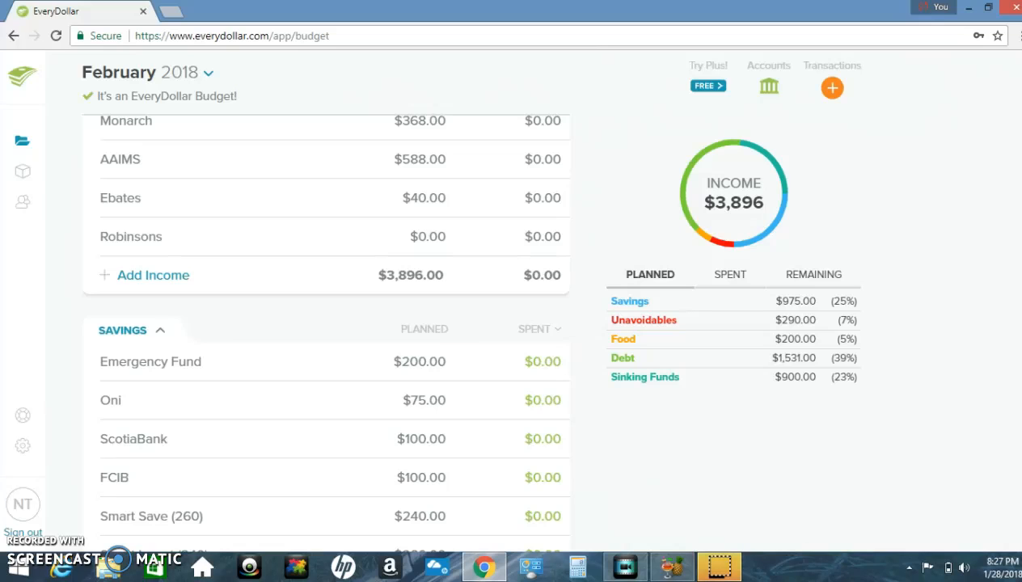